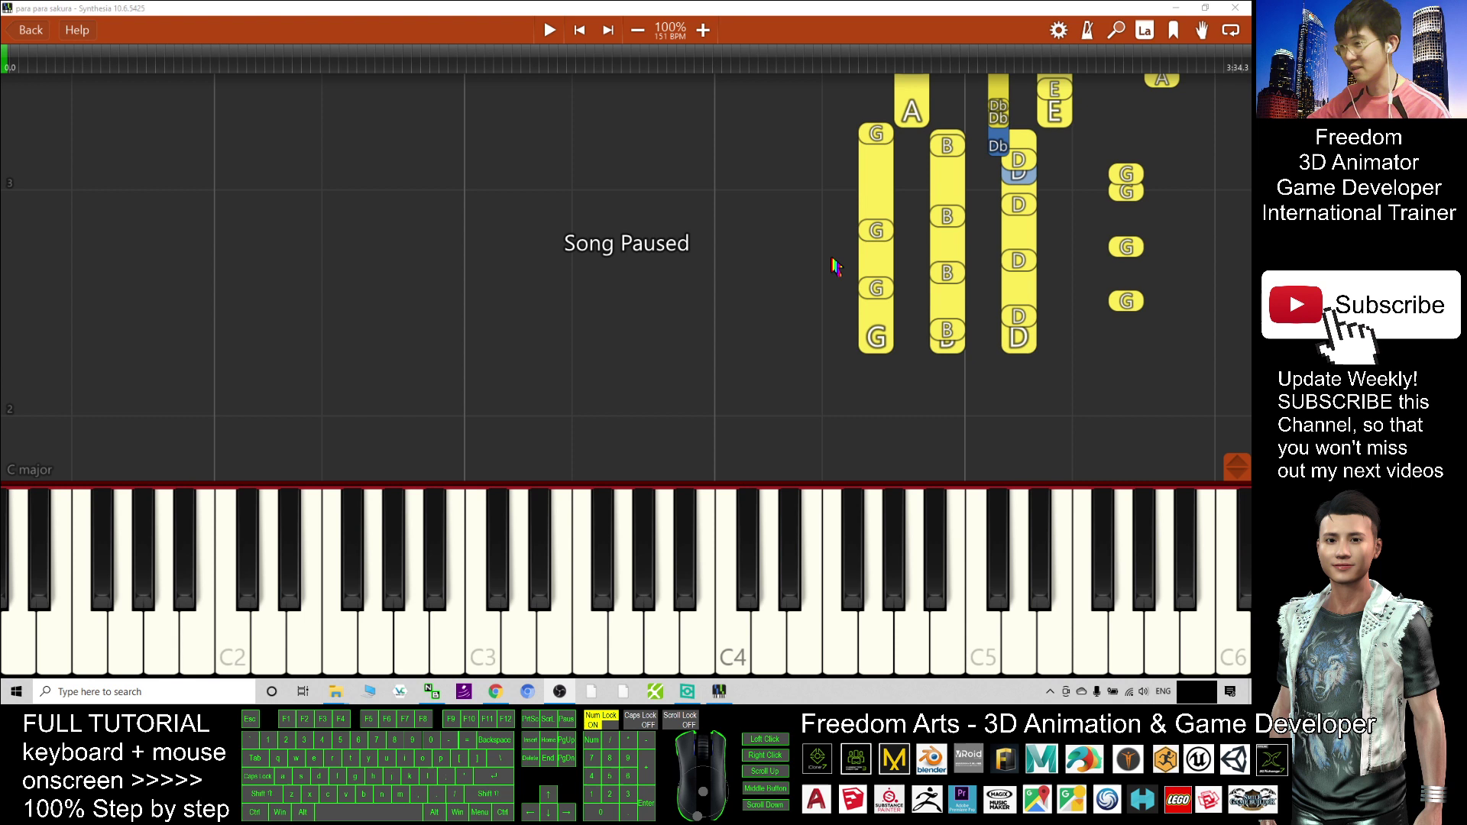
Step: Play the song a few measures, pause it, then open and close the display settings
{"action": "left_click", "coordinate": [549, 31]}
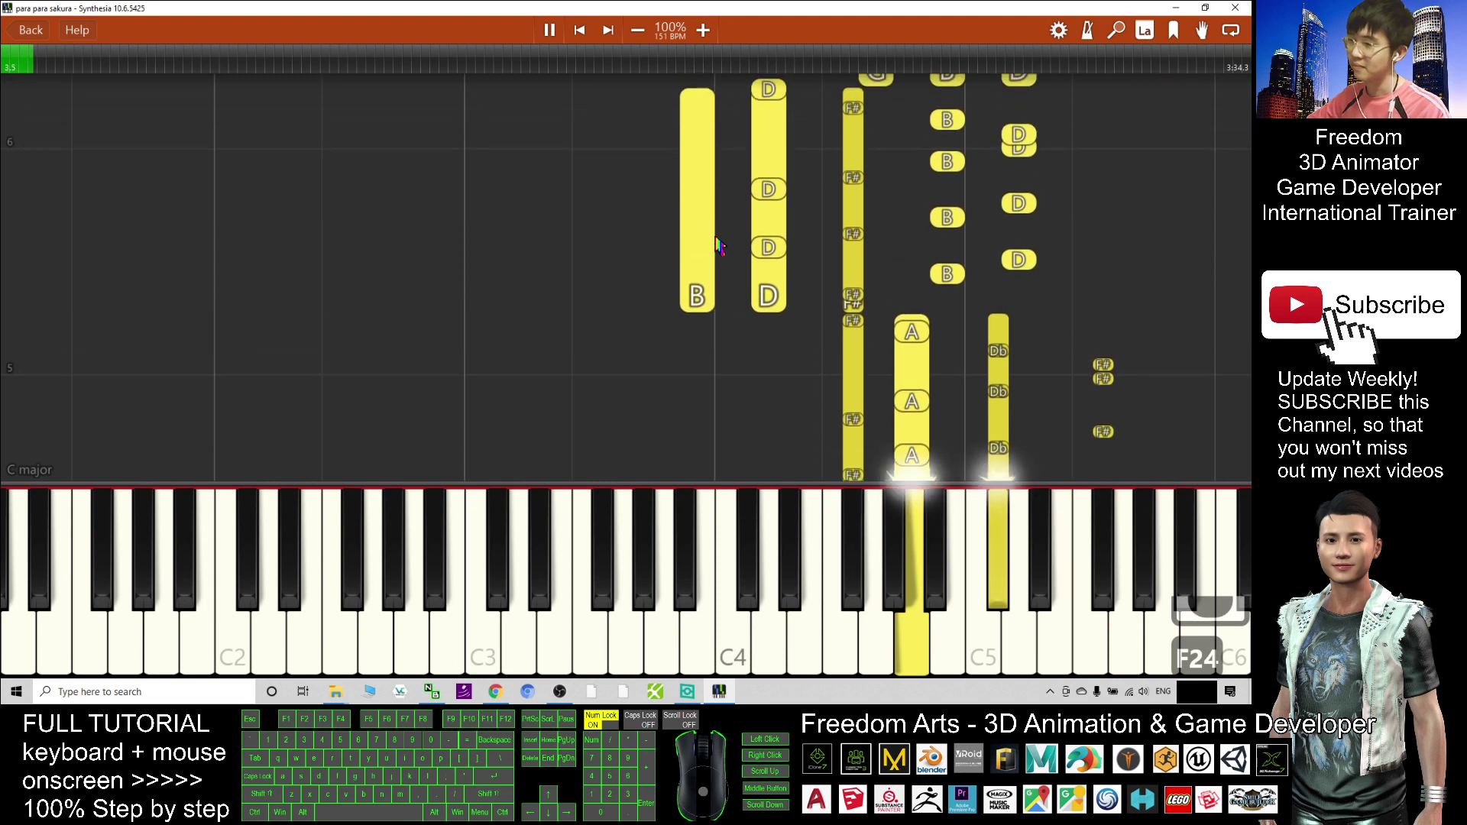
{"action": "left_click", "coordinate": [550, 31]}
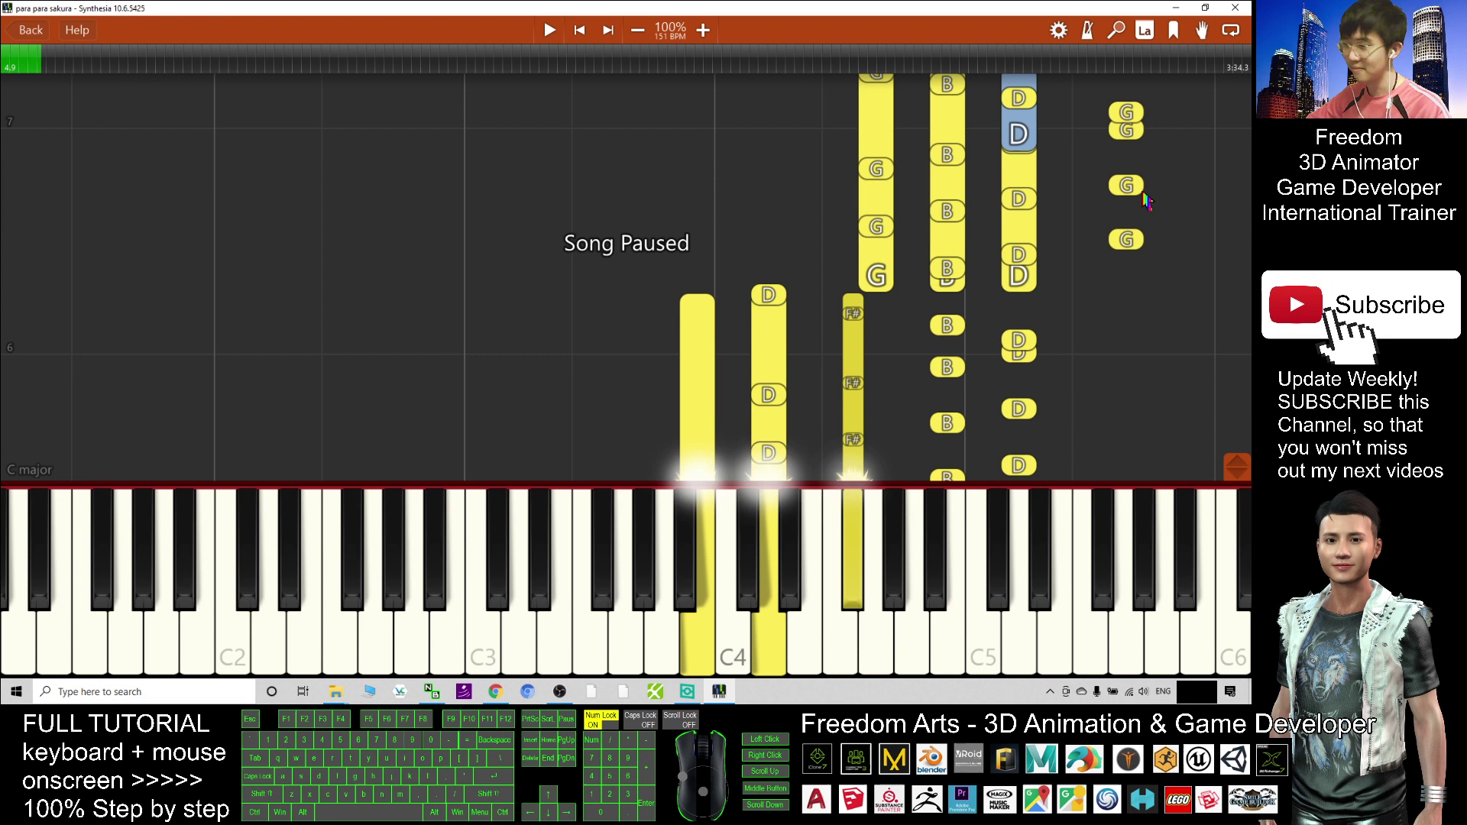
{"action": "left_click", "coordinate": [1059, 34]}
{"action": "left_click", "coordinate": [1018, 108]}
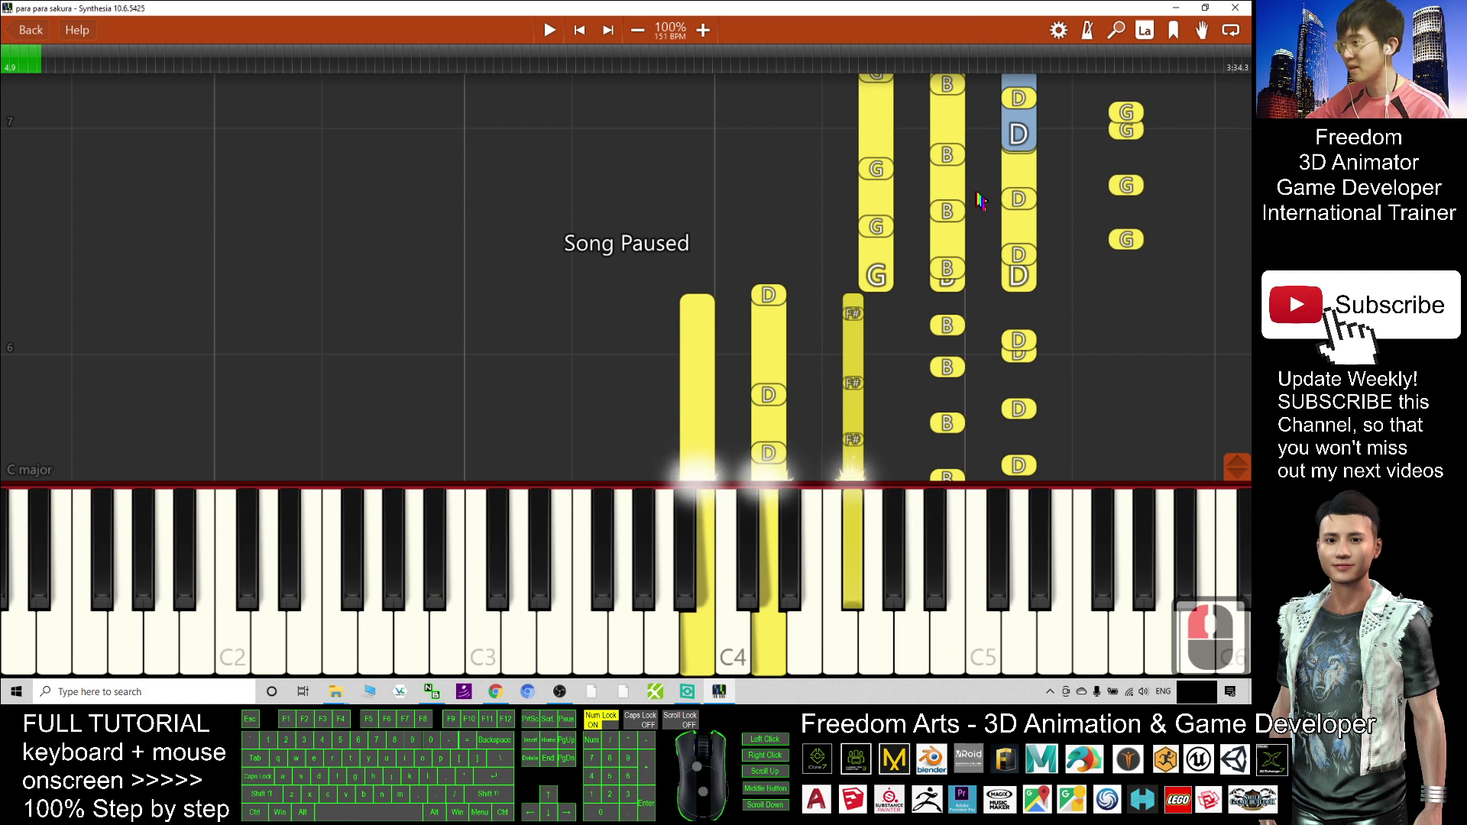
{"action": "left_click", "coordinate": [1059, 32]}
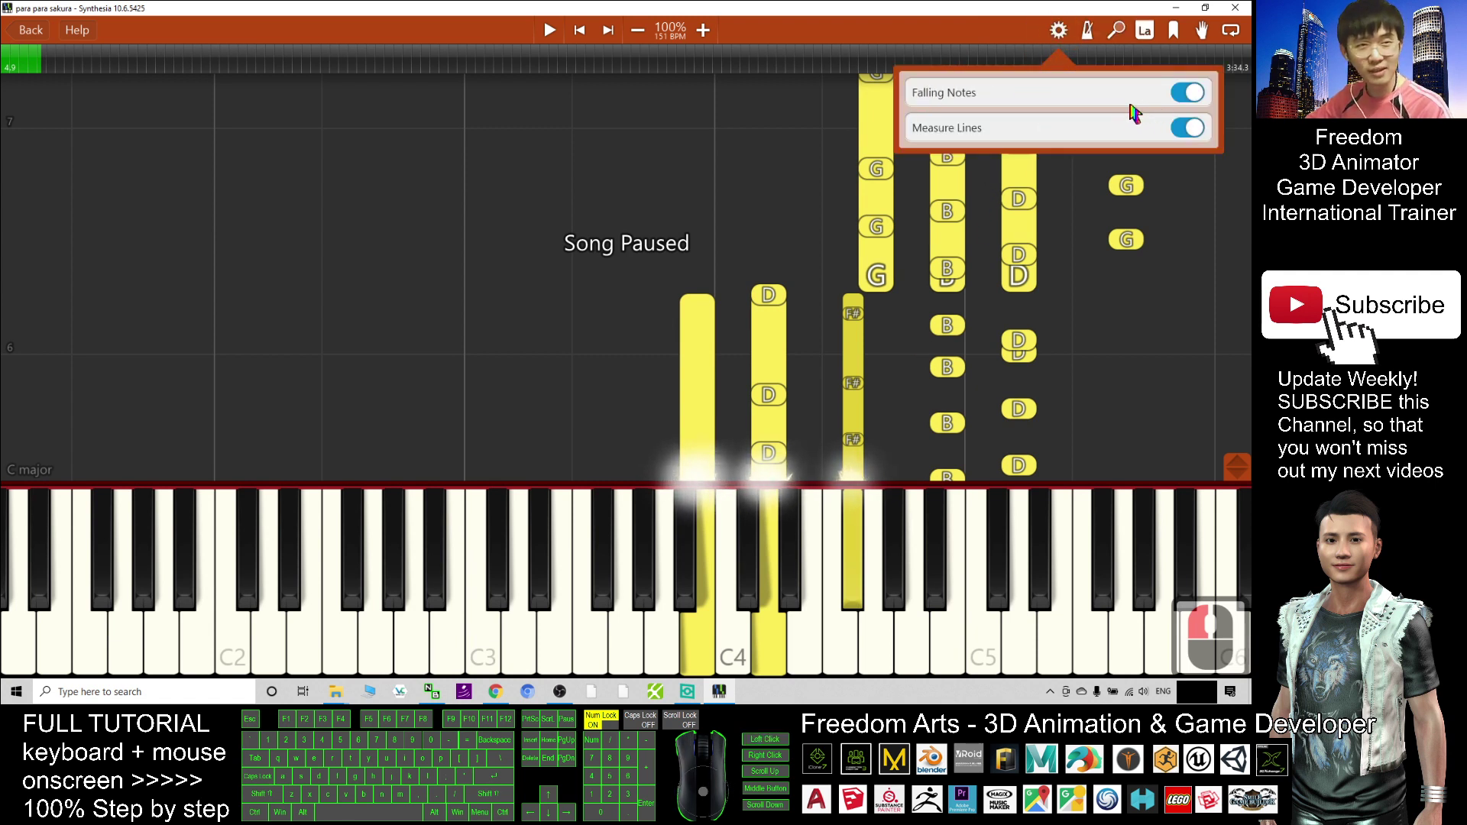
{"action": "left_click", "coordinate": [1062, 31]}
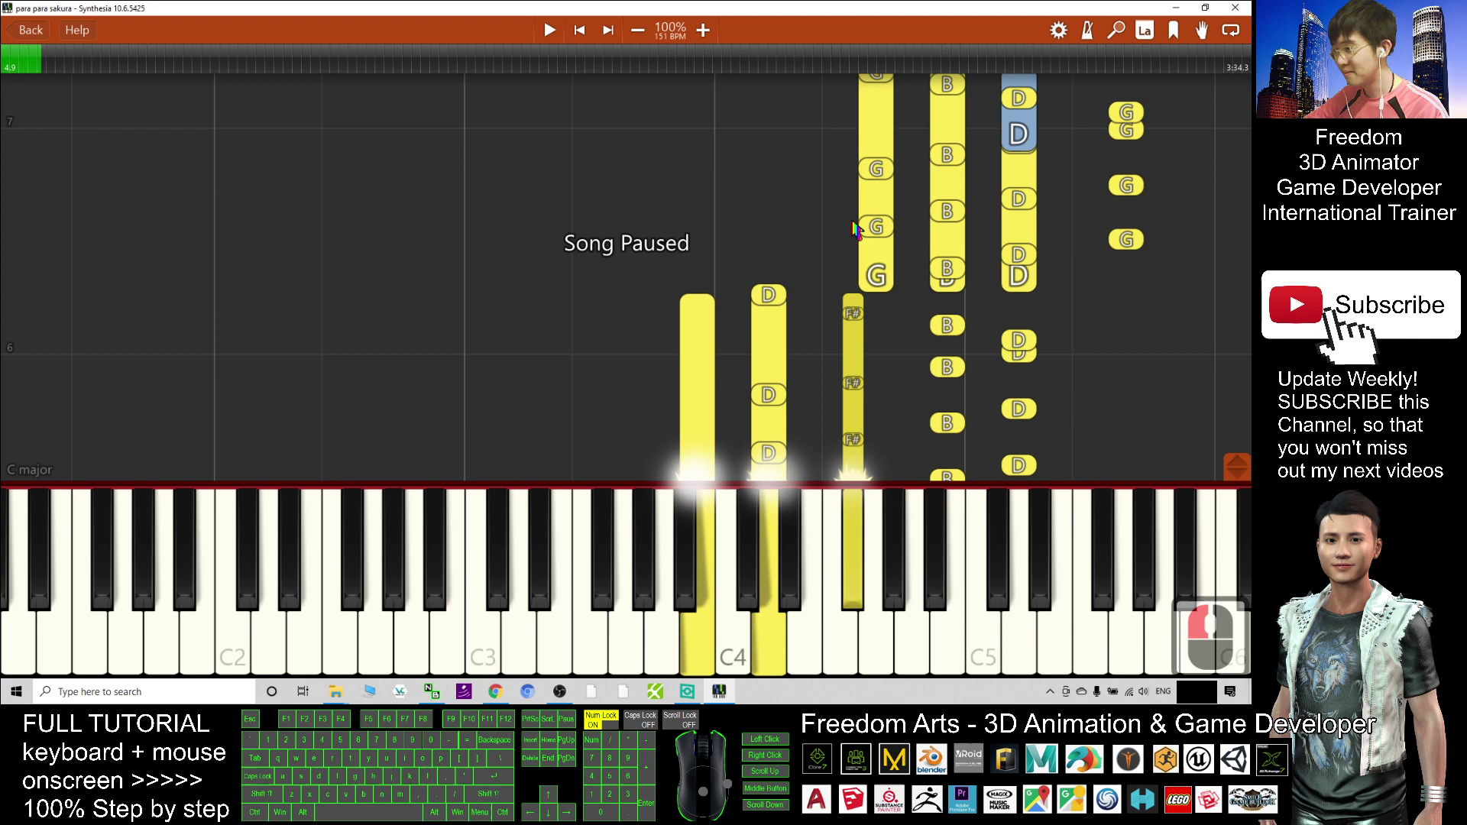
Step: Leave the player for the song menu and enter Hands, Colors, and Instruments
{"action": "left_click", "coordinate": [31, 33]}
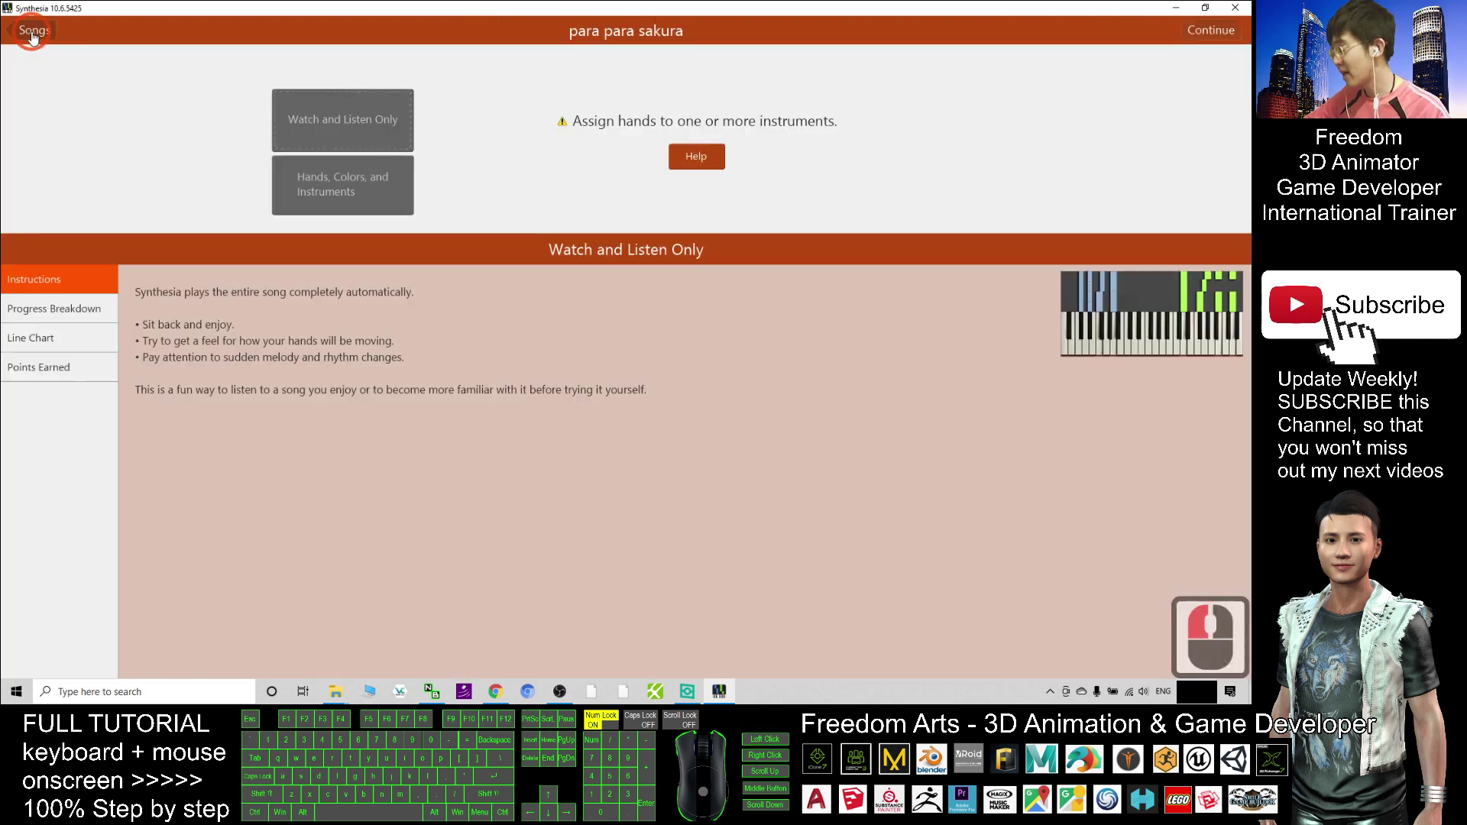
{"action": "left_click", "coordinate": [329, 189]}
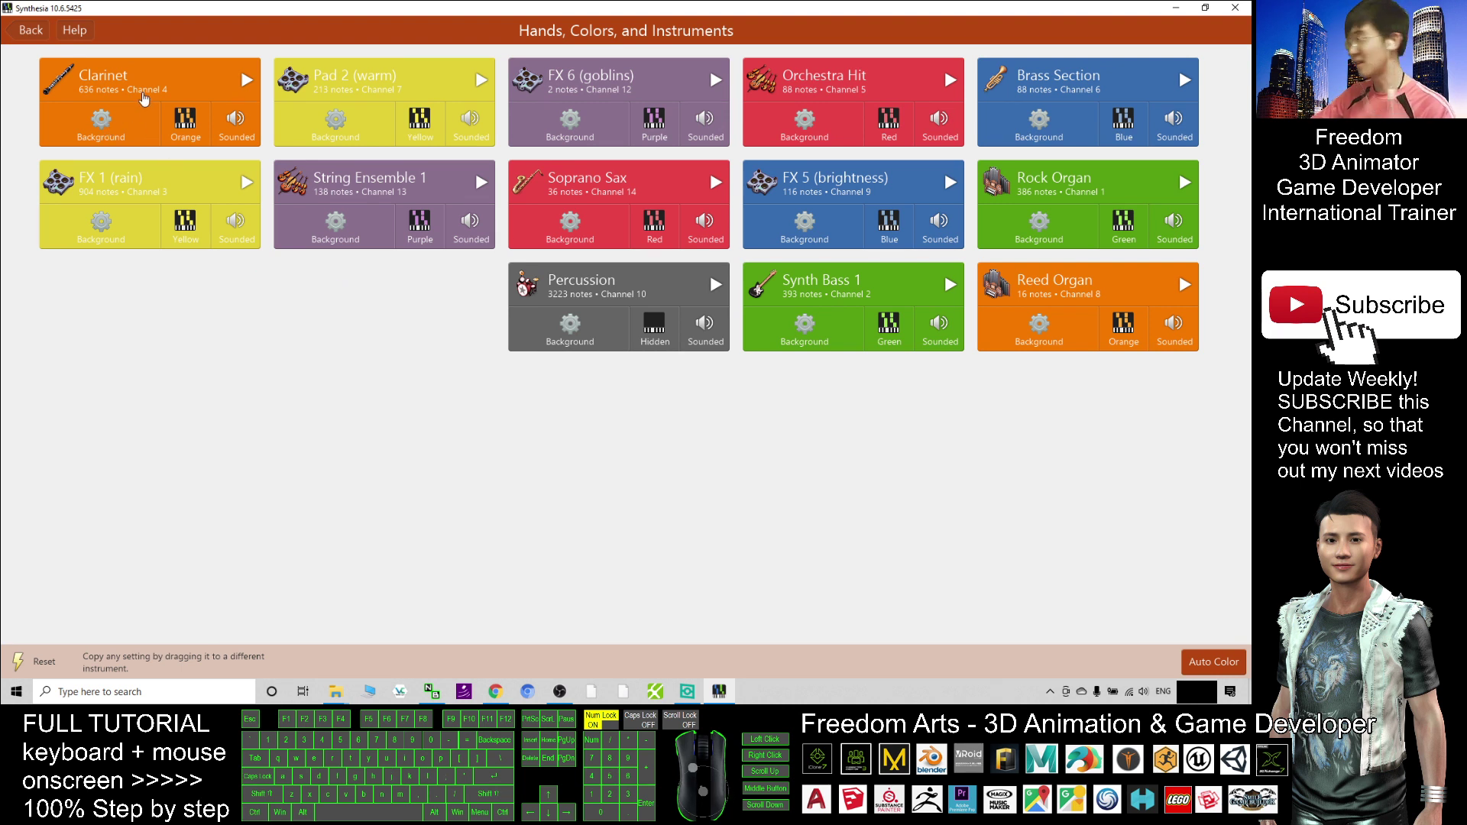
Step: Assign Clarinet, Pad 2, FX 6, Orchestra Hit and Brass Section to the left hand
{"action": "left_click", "coordinate": [104, 123]}
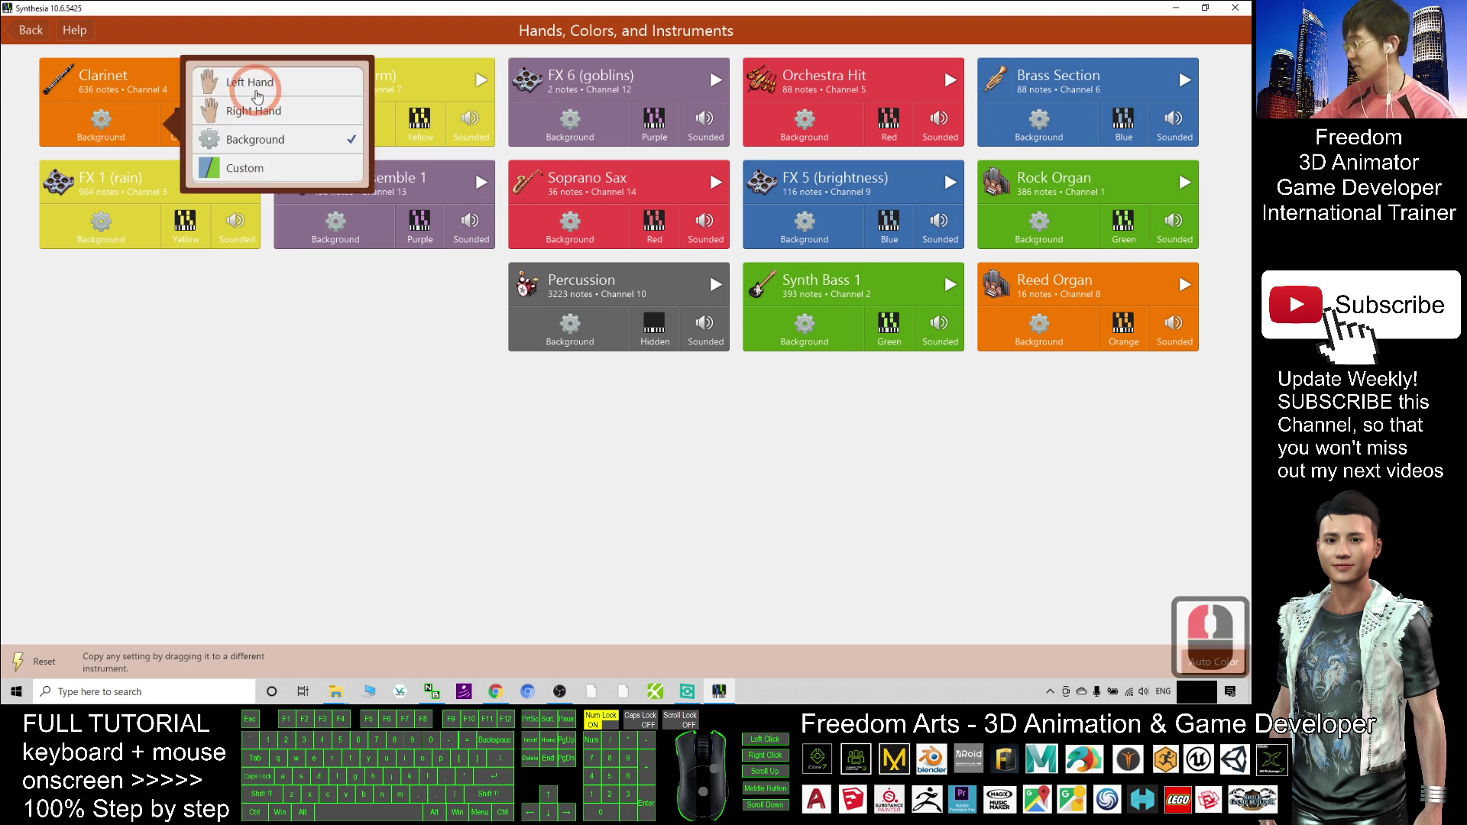
{"action": "left_click", "coordinate": [261, 83]}
{"action": "left_click", "coordinate": [340, 122]}
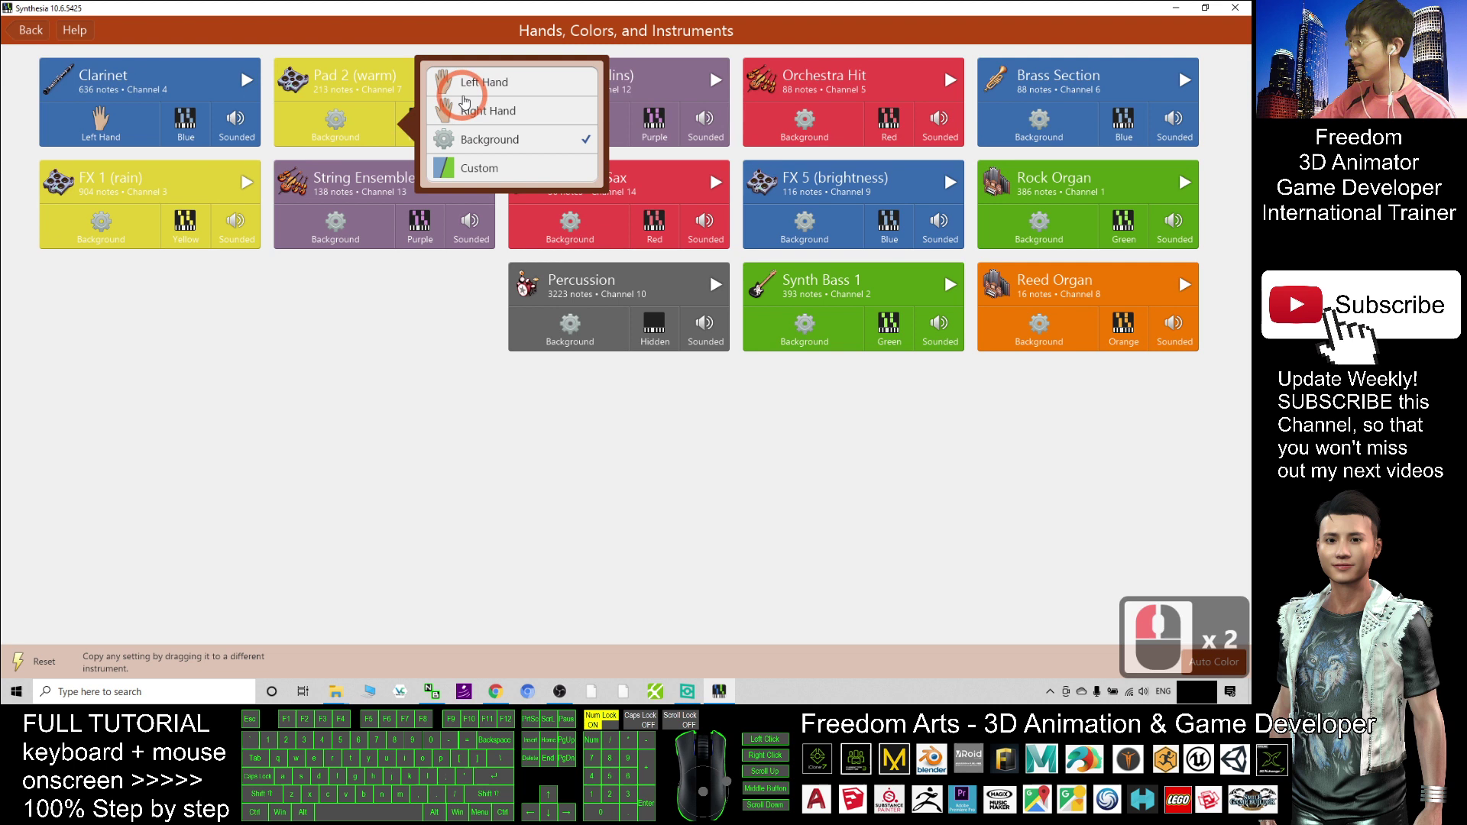
{"action": "left_click", "coordinate": [457, 83]}
{"action": "left_click", "coordinate": [570, 120]}
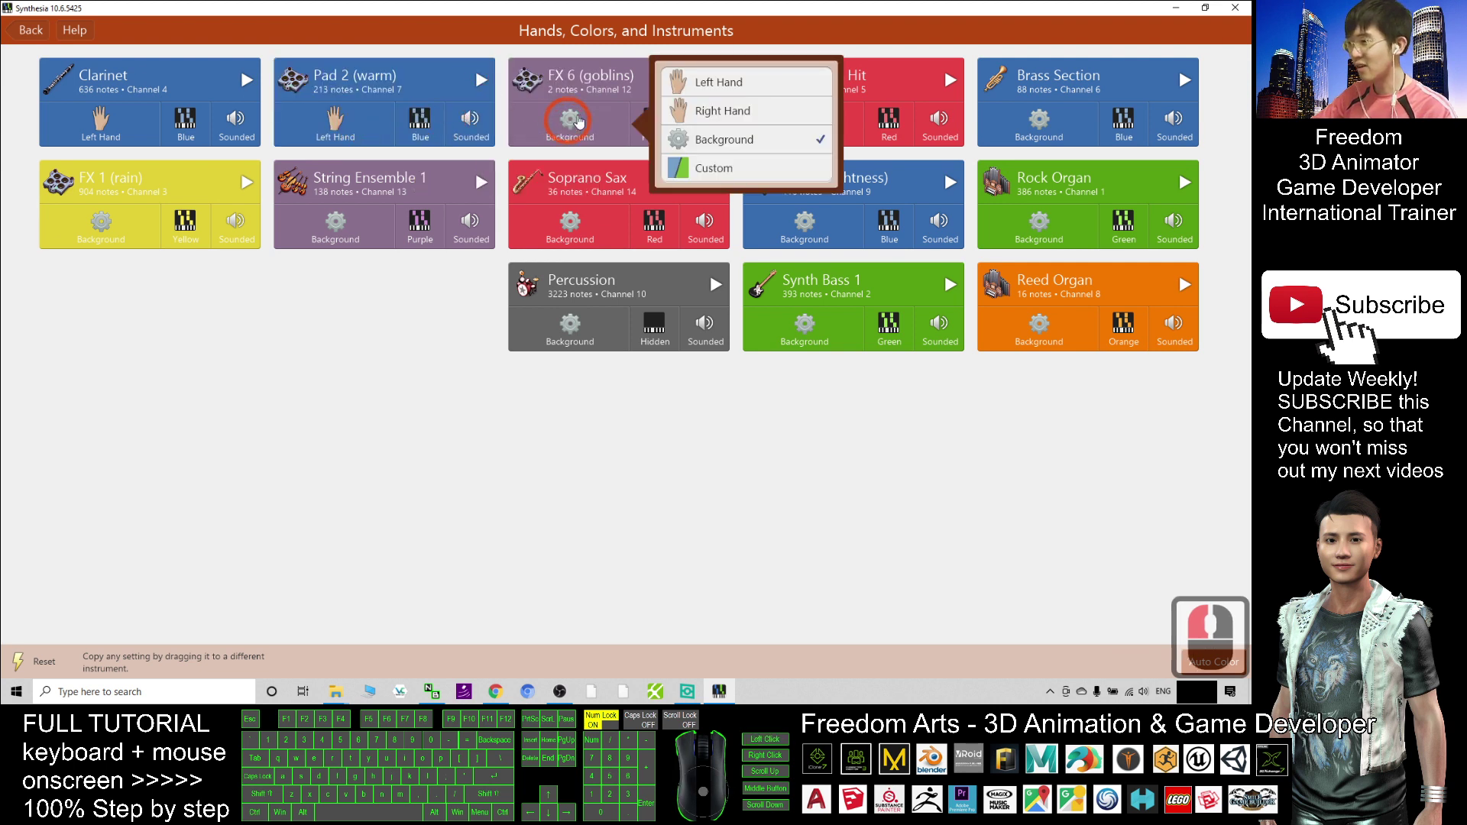
{"action": "left_click", "coordinate": [719, 85]}
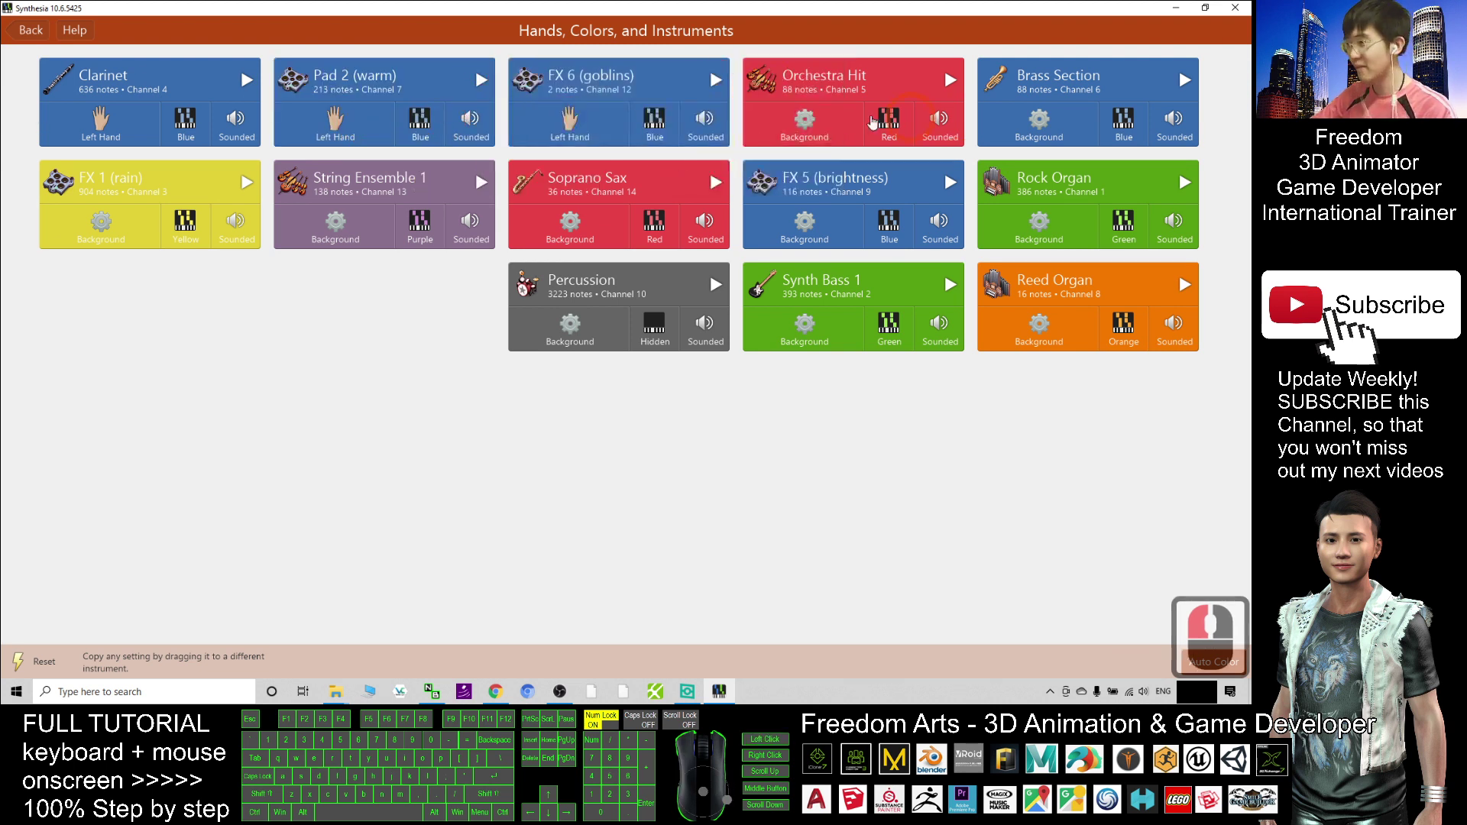
{"action": "left_click", "coordinate": [804, 120]}
{"action": "left_click", "coordinate": [574, 78]}
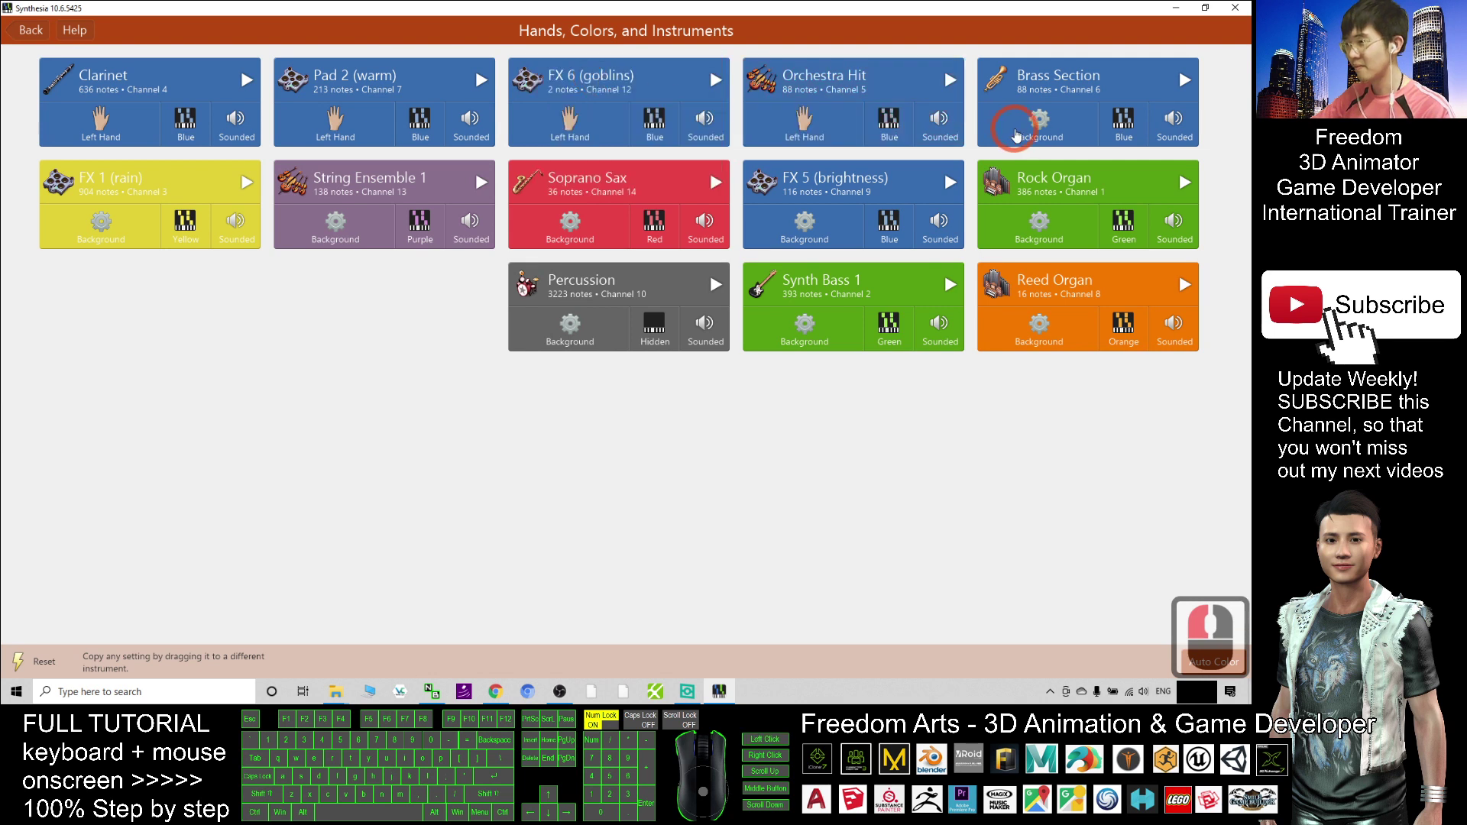
{"action": "left_click", "coordinate": [1016, 136]}
{"action": "left_click", "coordinate": [800, 80]}
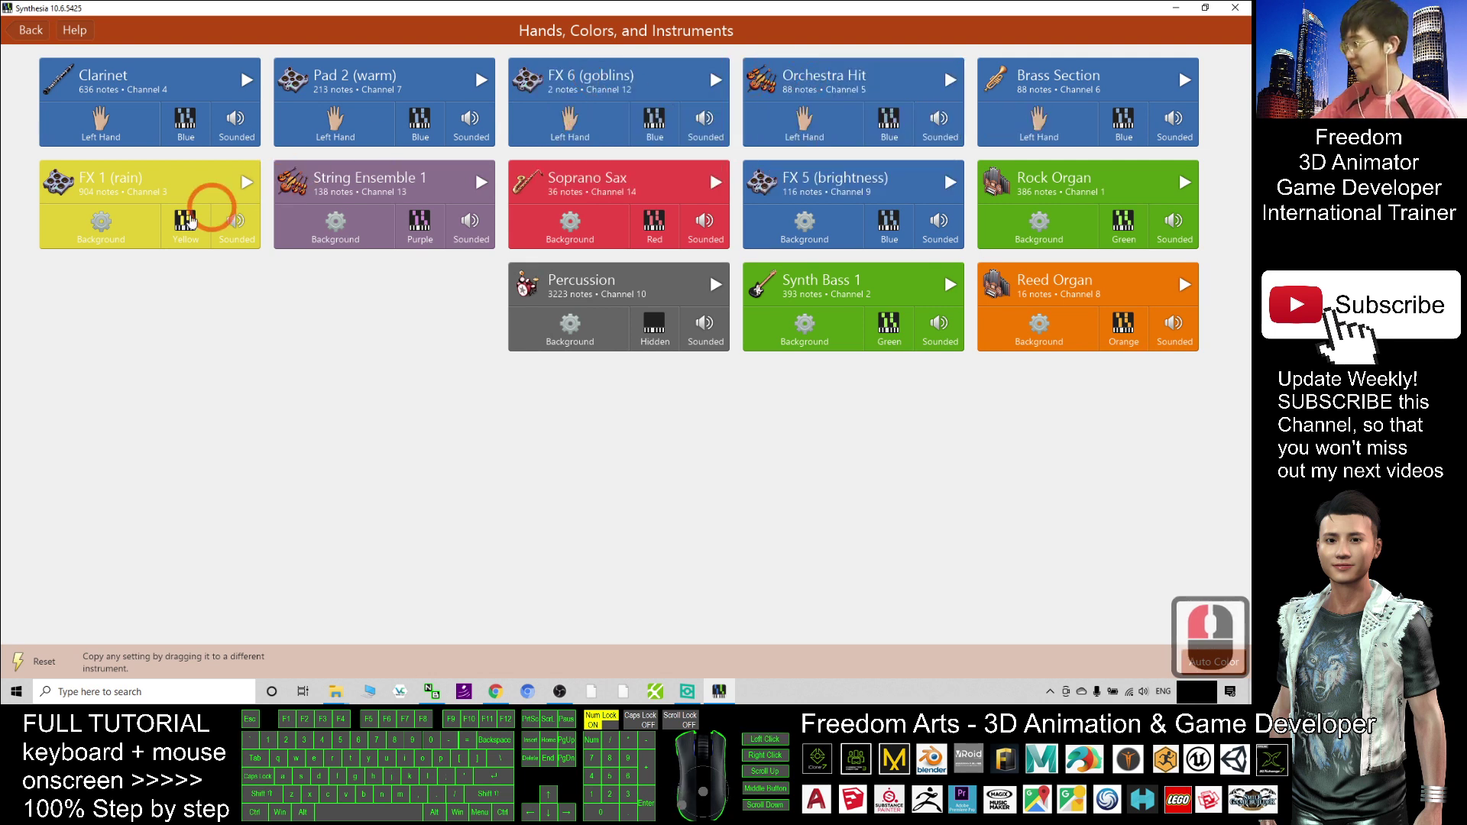
Step: Assign FX 1, String Ensemble 1, Soprano Sax, FX 5 and Rock Organ to the left hand
{"action": "left_click", "coordinate": [191, 220]}
{"action": "left_click", "coordinate": [235, 186]}
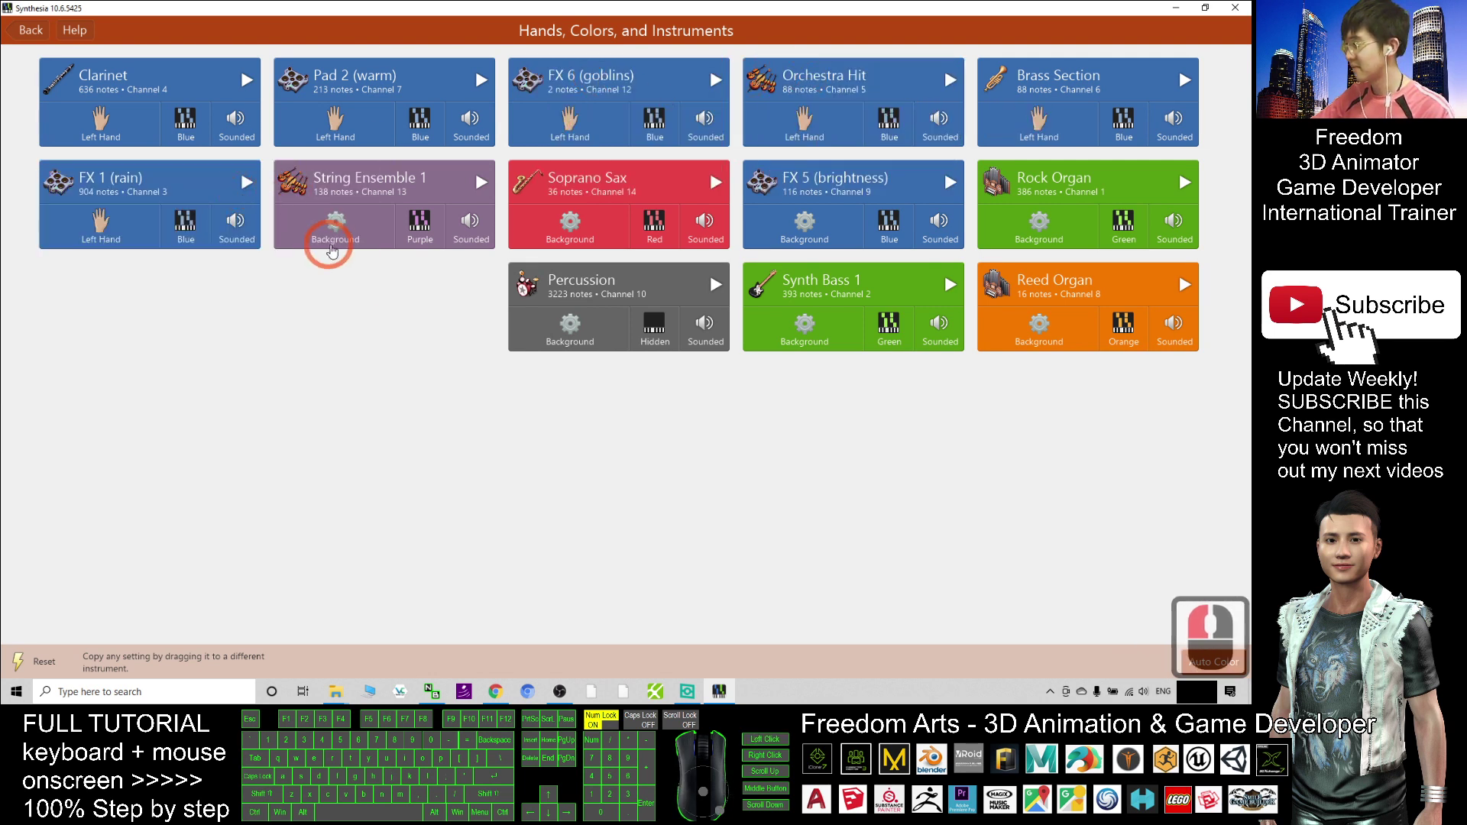
{"action": "left_click", "coordinate": [330, 245]}
{"action": "left_click", "coordinate": [475, 184]}
{"action": "left_click", "coordinate": [568, 241]}
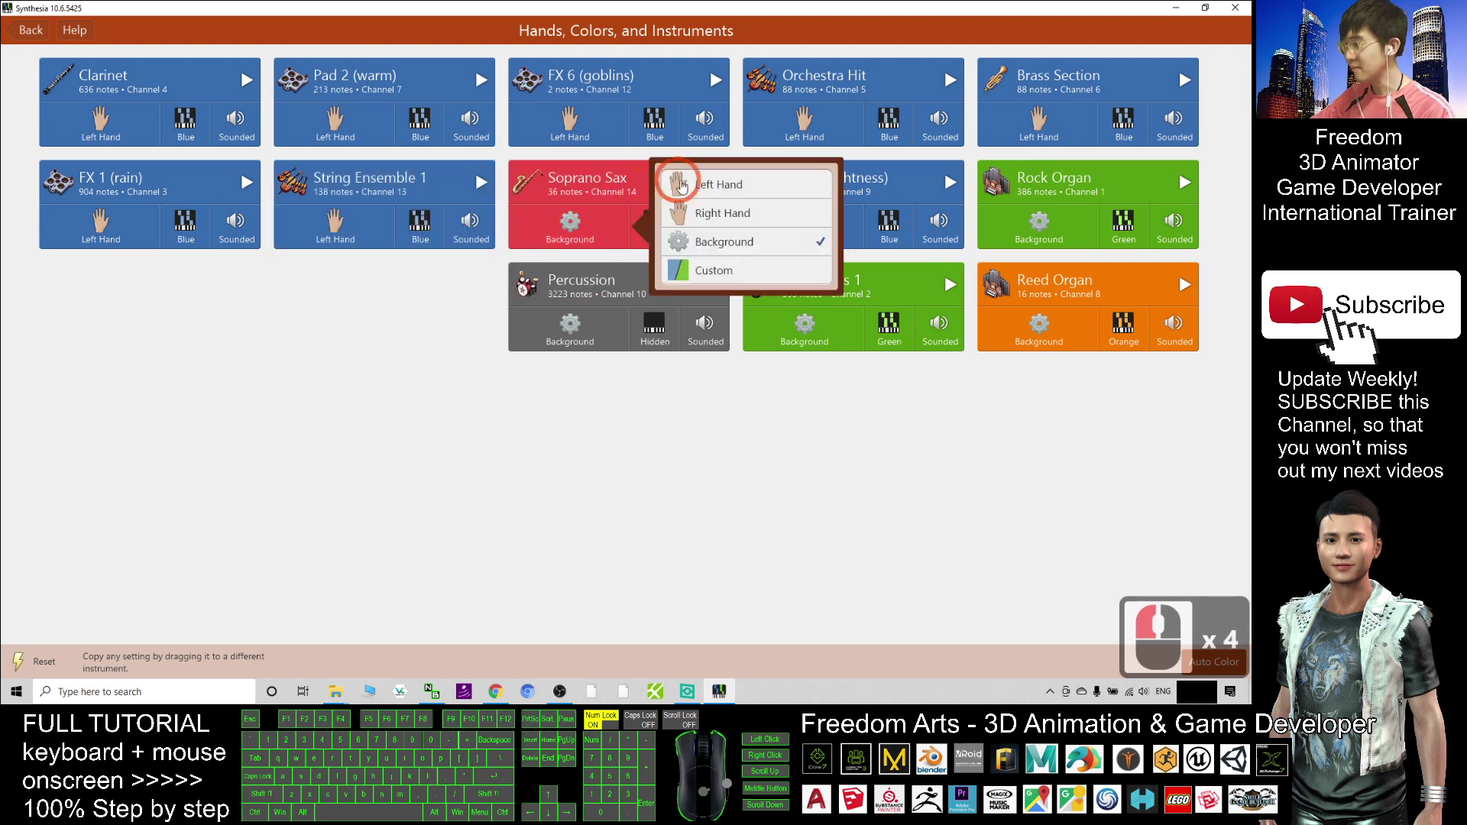
{"action": "left_click", "coordinate": [680, 186]}
{"action": "left_click", "coordinate": [789, 230]}
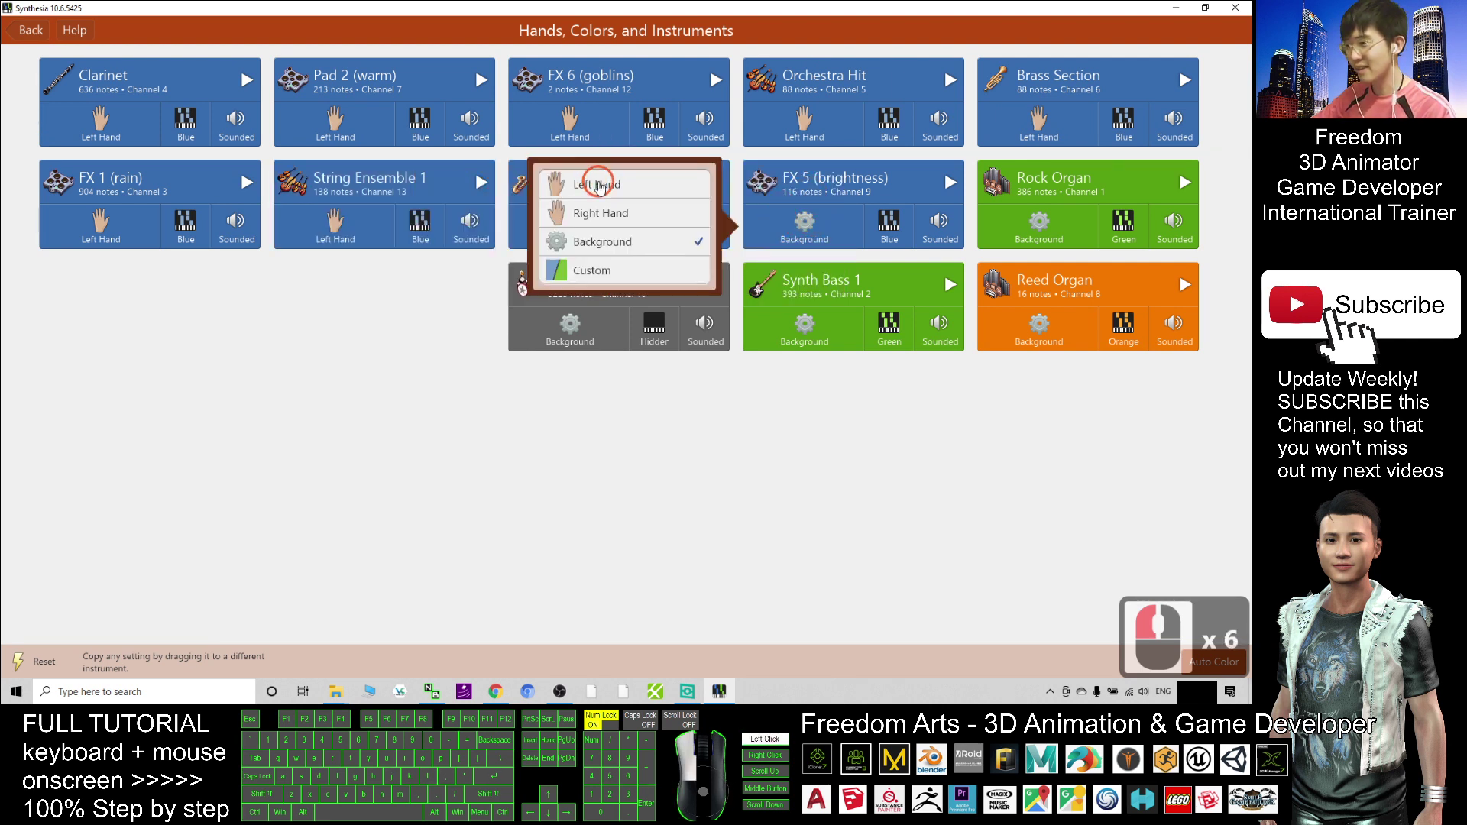
{"action": "left_click", "coordinate": [596, 179]}
{"action": "left_click", "coordinate": [1052, 216]}
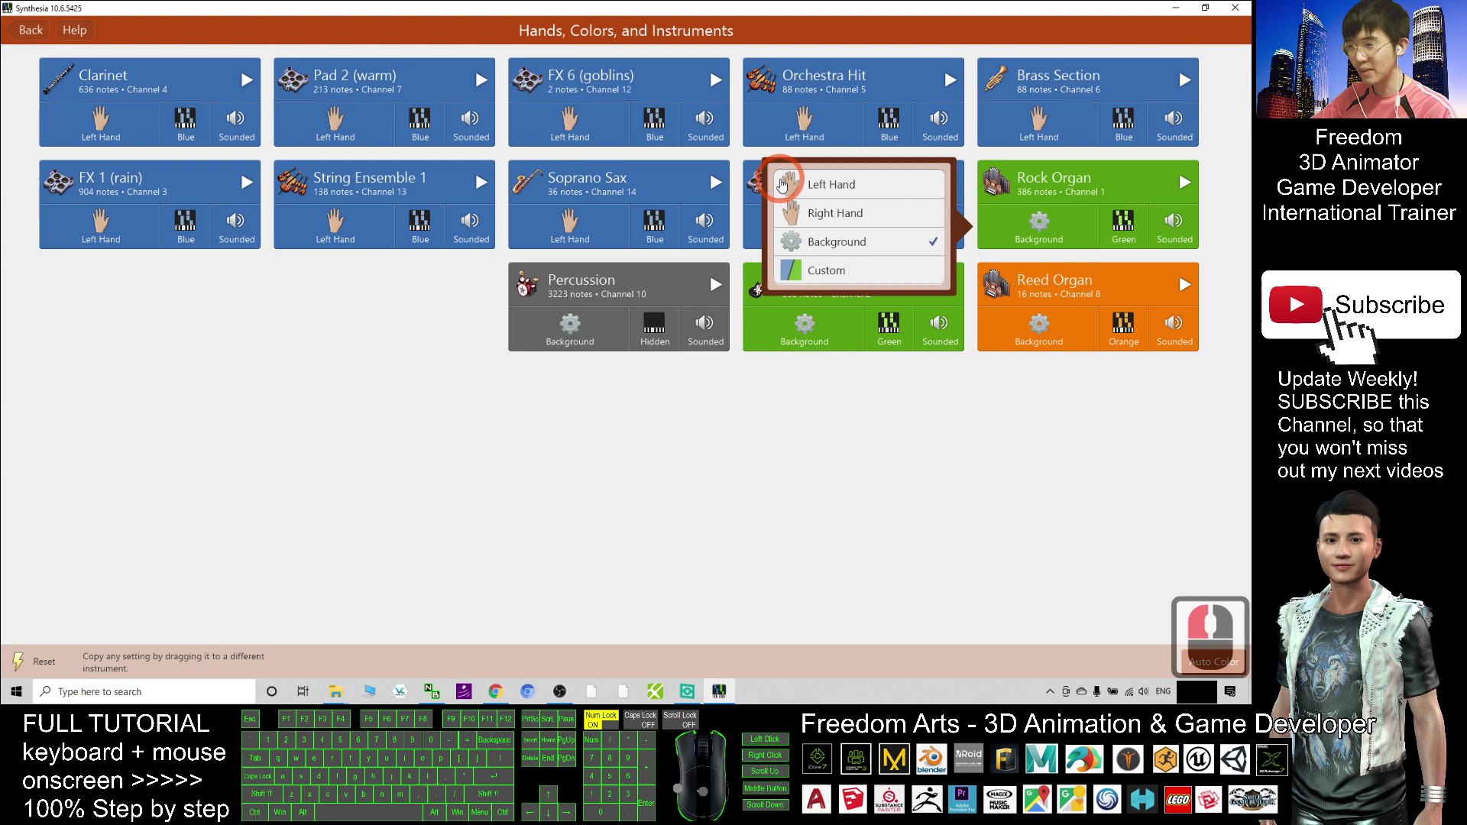
{"action": "left_click", "coordinate": [789, 186]}
Step: Assign Percussion, Synth Bass 1 and Reed Organ to the left hand
{"action": "left_click", "coordinate": [630, 331]}
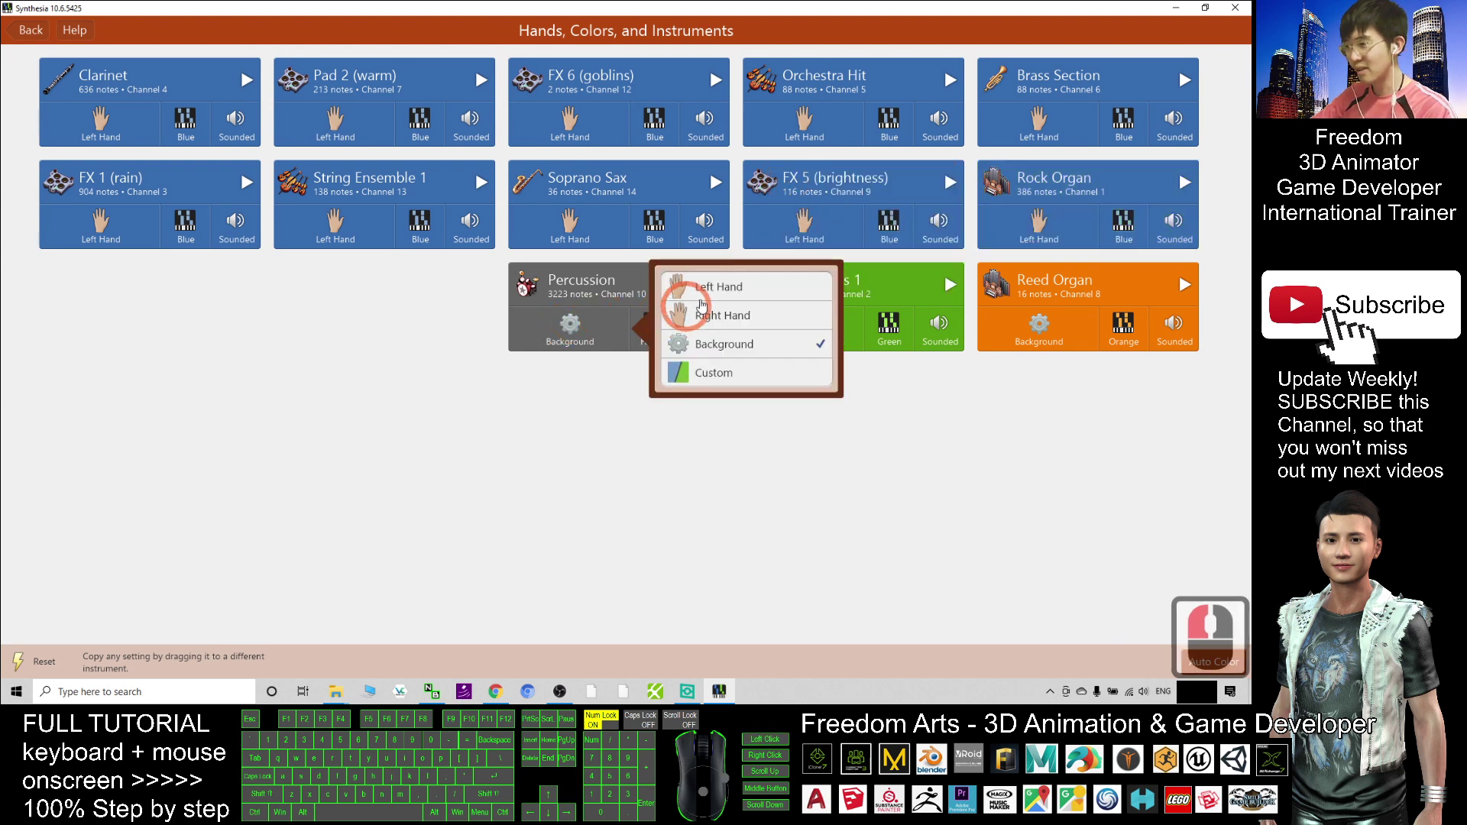
{"action": "left_click", "coordinate": [681, 287]}
{"action": "left_click", "coordinate": [804, 327]}
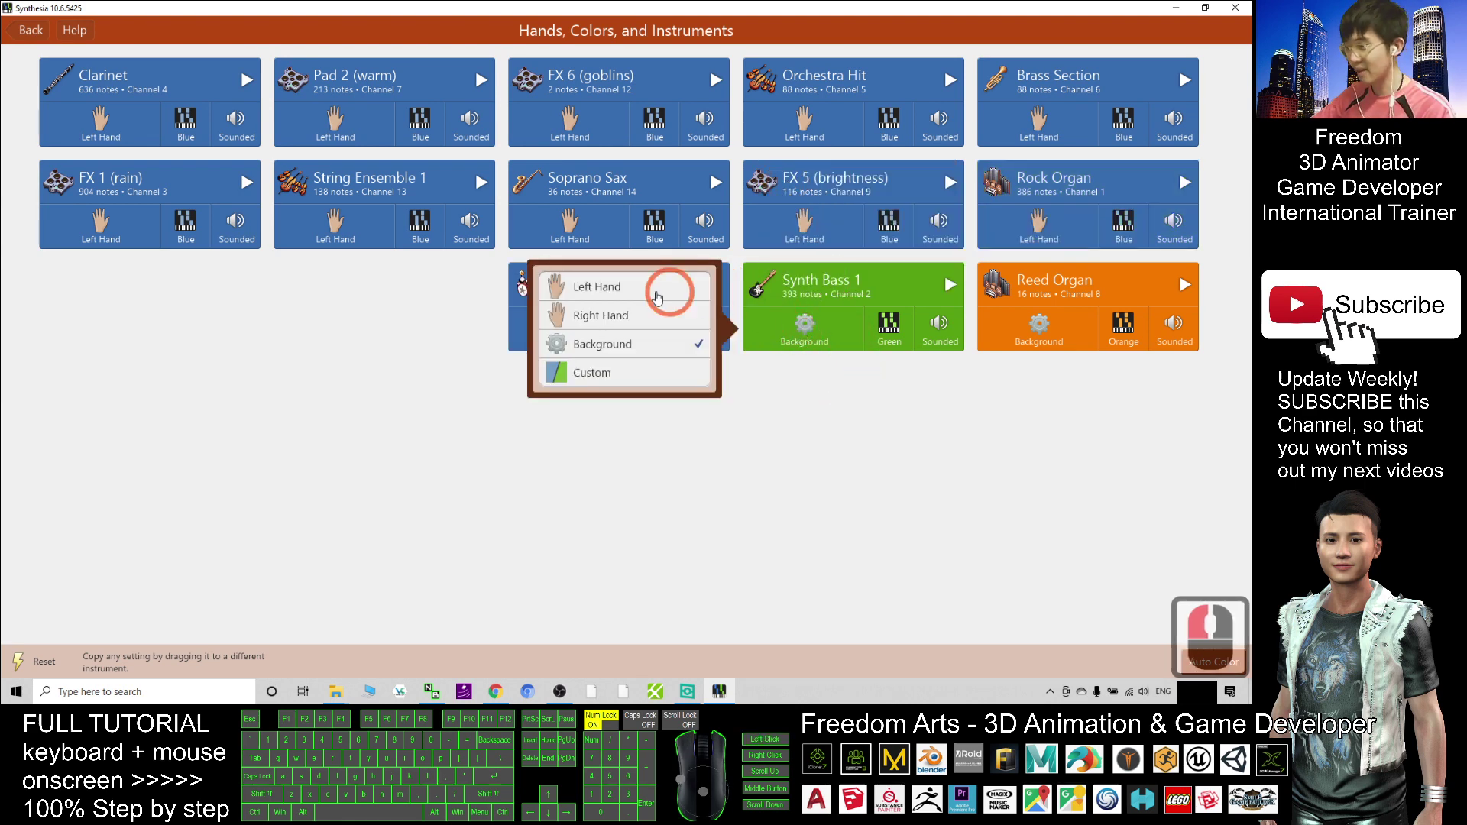
{"action": "left_click", "coordinate": [672, 287]}
{"action": "left_click", "coordinate": [1013, 337]}
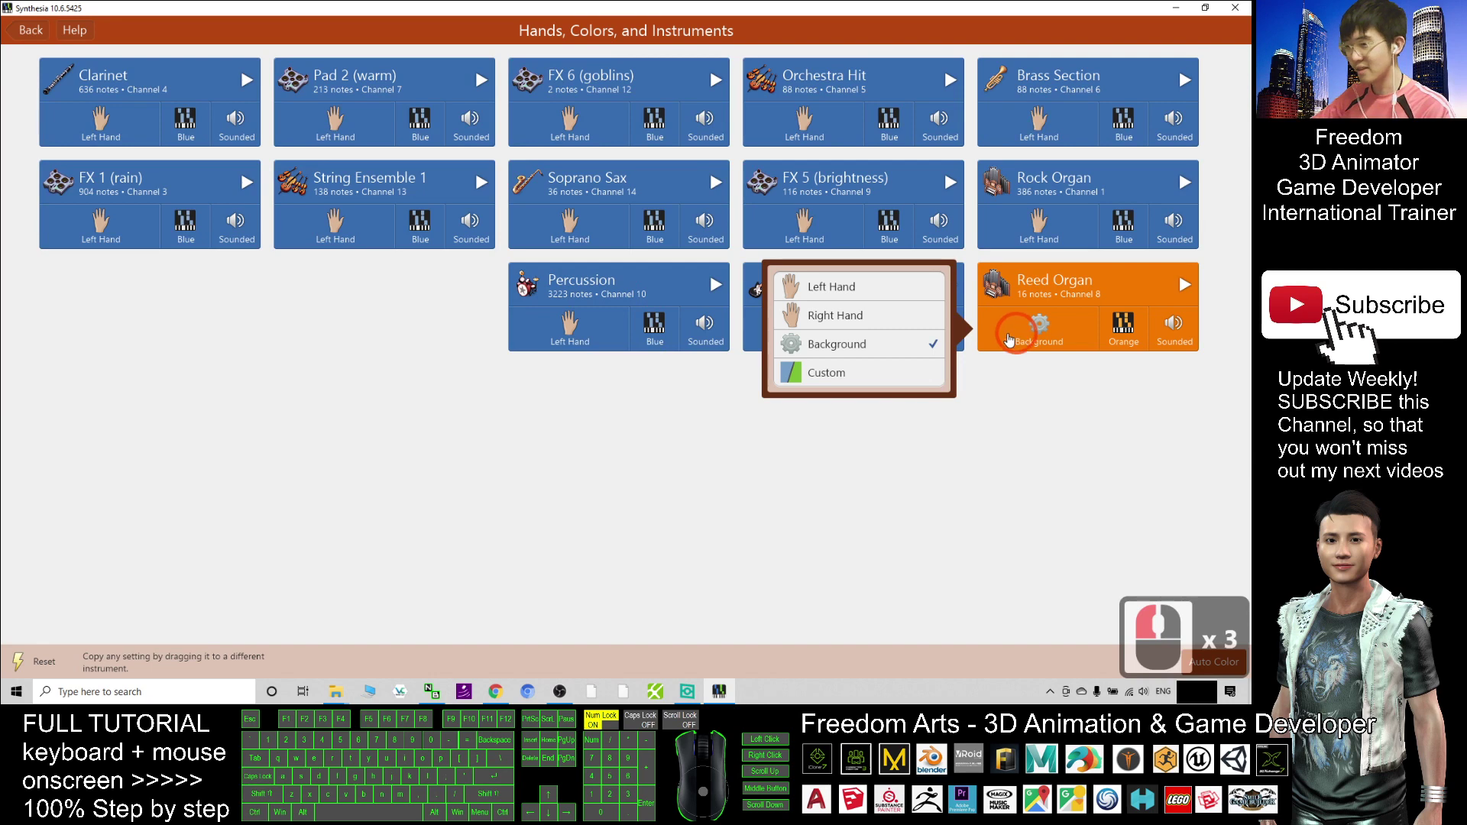
{"action": "left_click", "coordinate": [818, 288]}
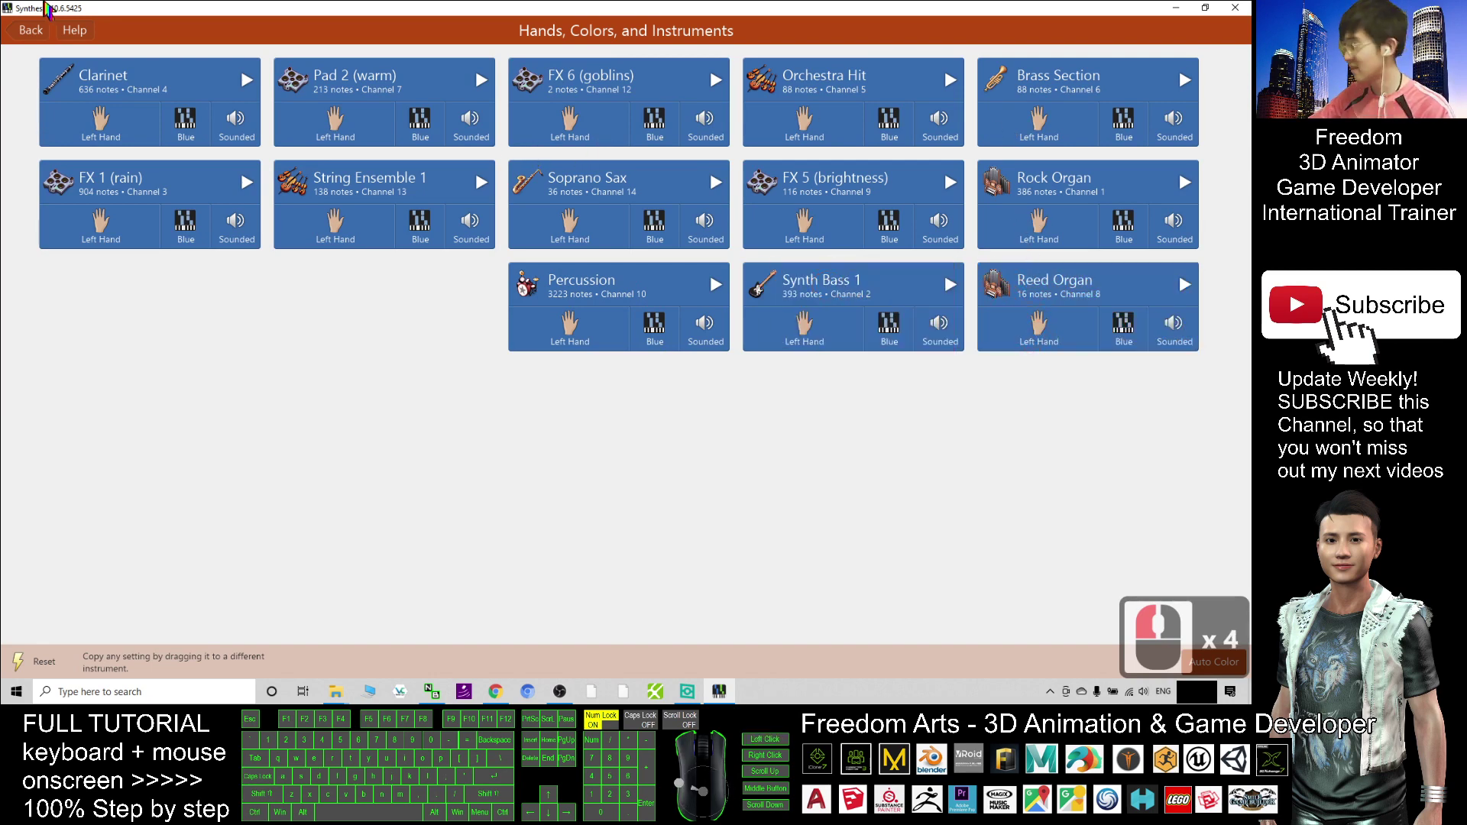
Step: Start Listen Only playback with sheet music and jump ahead to around measure 114
{"action": "left_click", "coordinate": [31, 30]}
{"action": "left_click", "coordinate": [344, 126]}
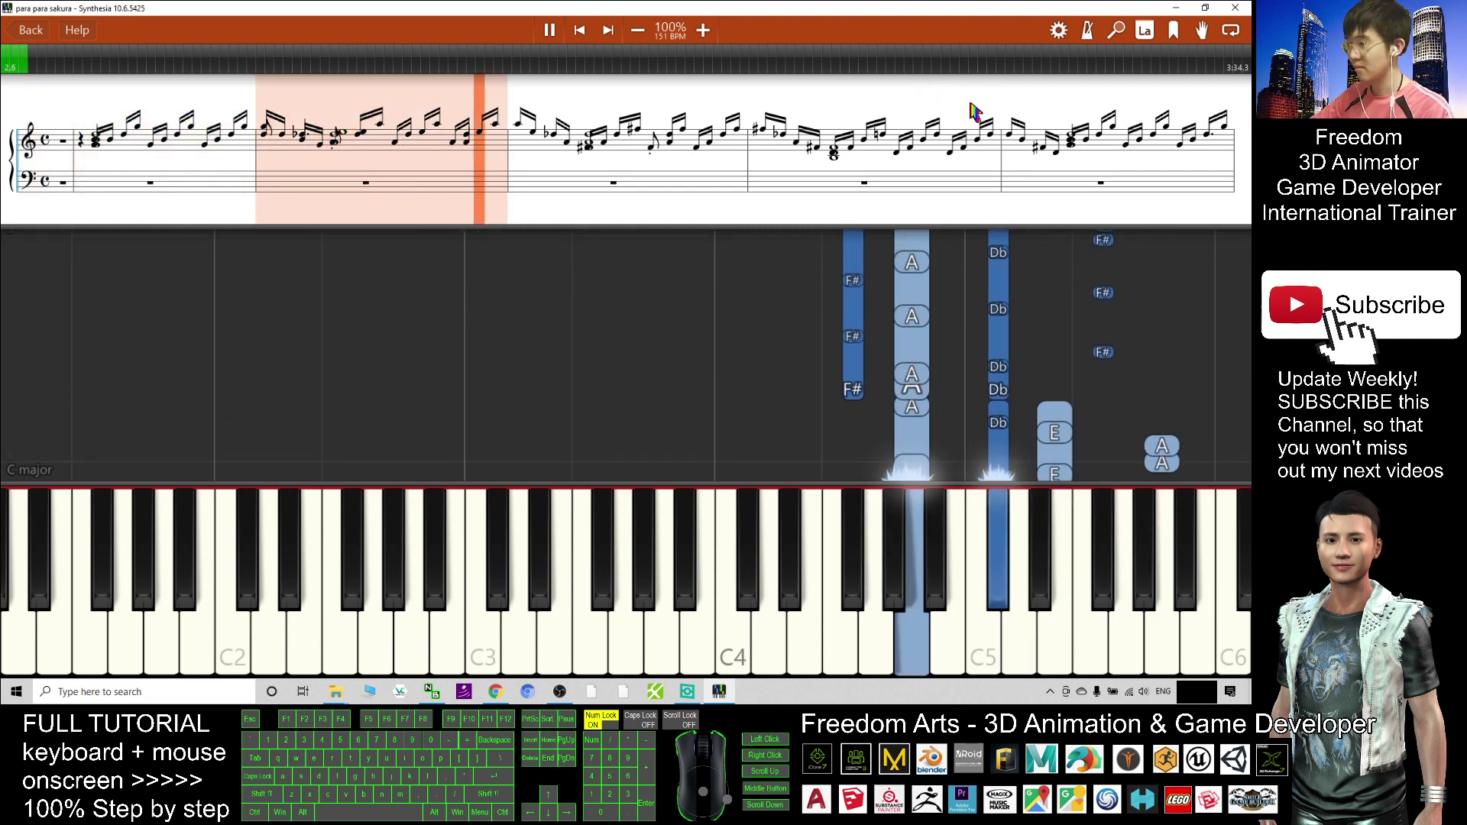
{"action": "left_click_drag", "start_coordinate": [1054, 58], "coordinate": [1033, 67]}
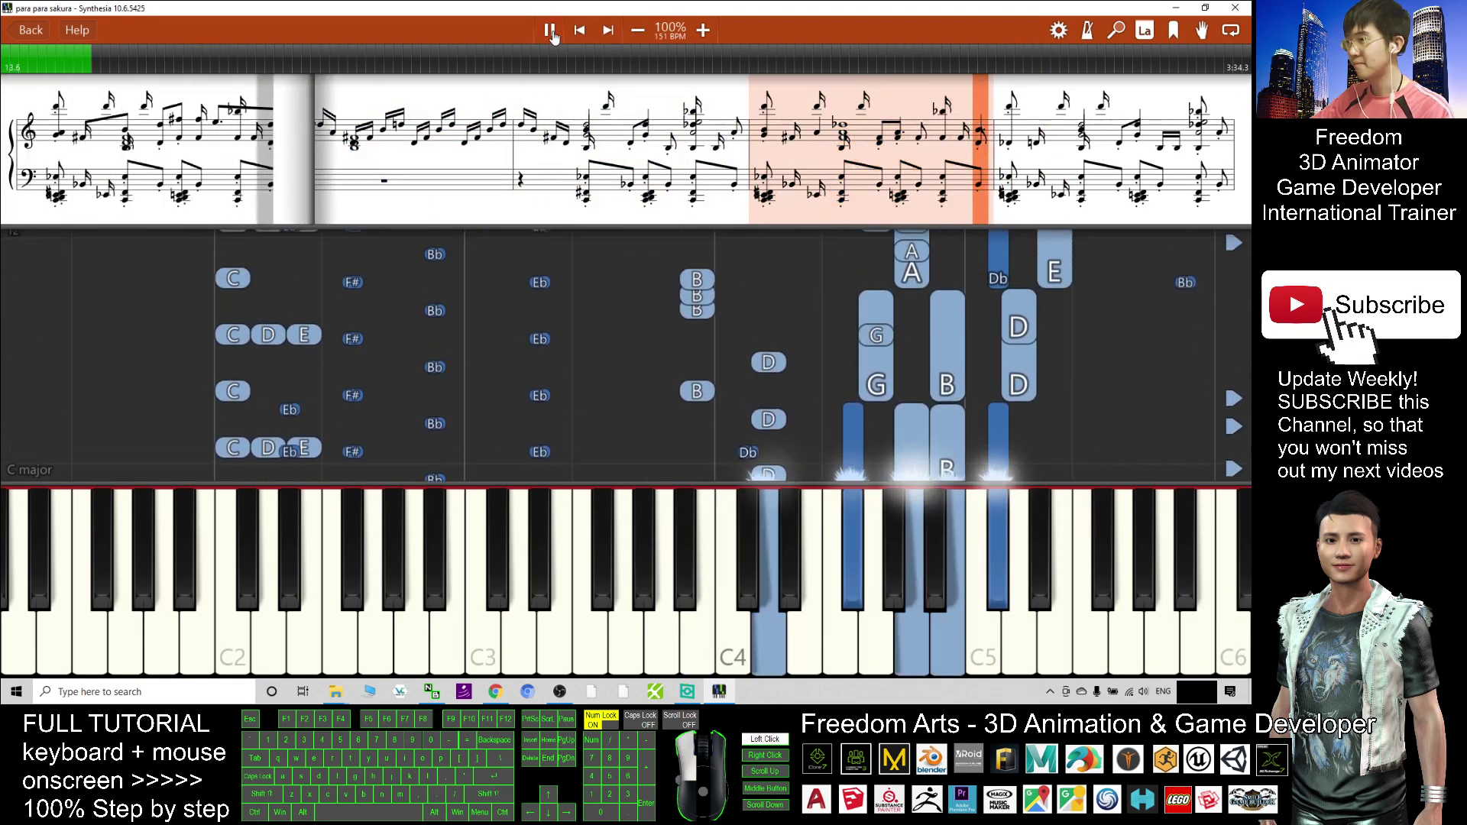
Step: Pause the song and toggle Sheet Music off and back on in the display options
{"action": "left_click", "coordinate": [747, 21]}
{"action": "left_click", "coordinate": [1058, 29]}
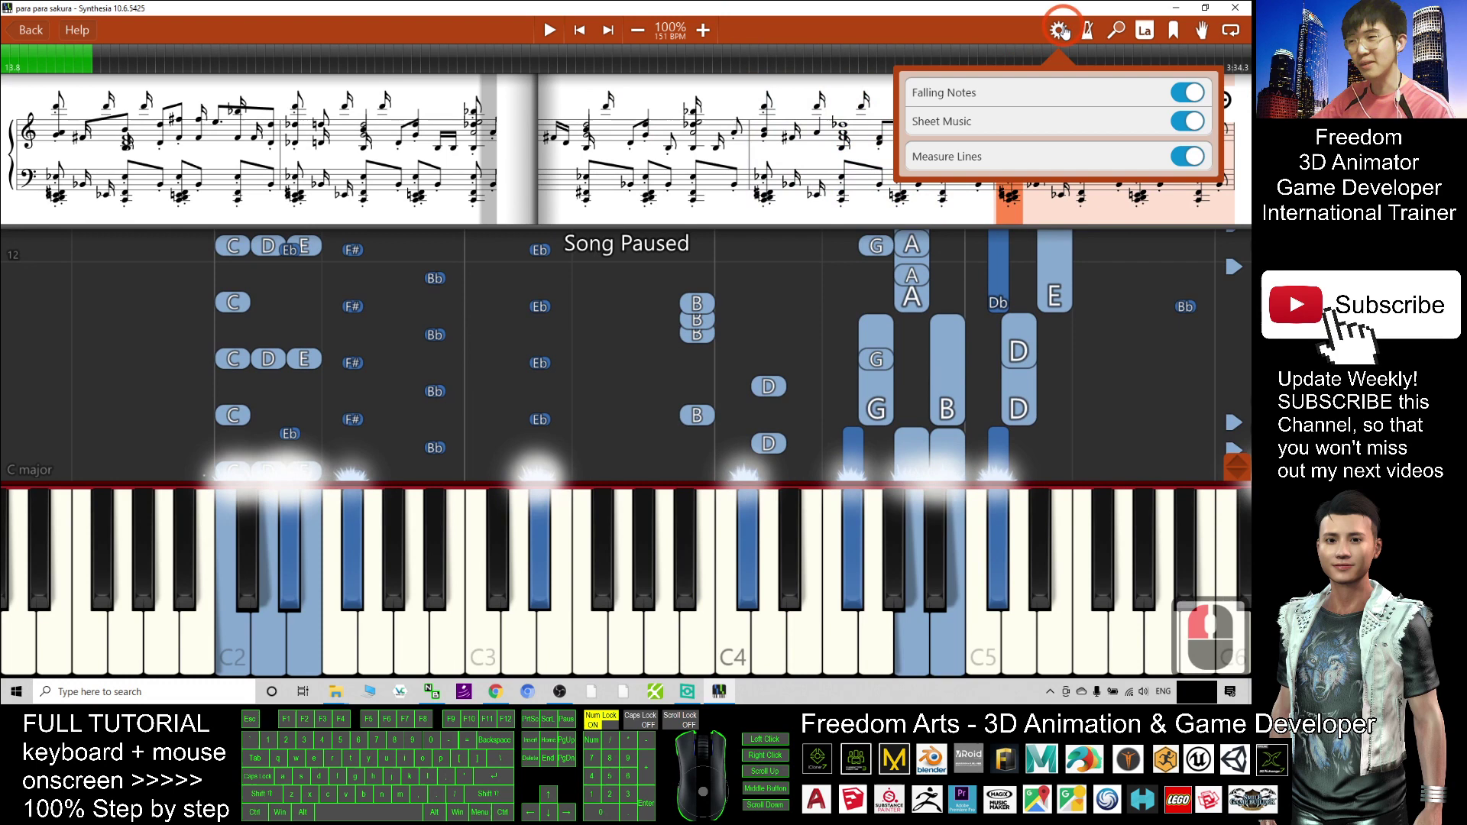
{"action": "left_click", "coordinate": [1056, 162]}
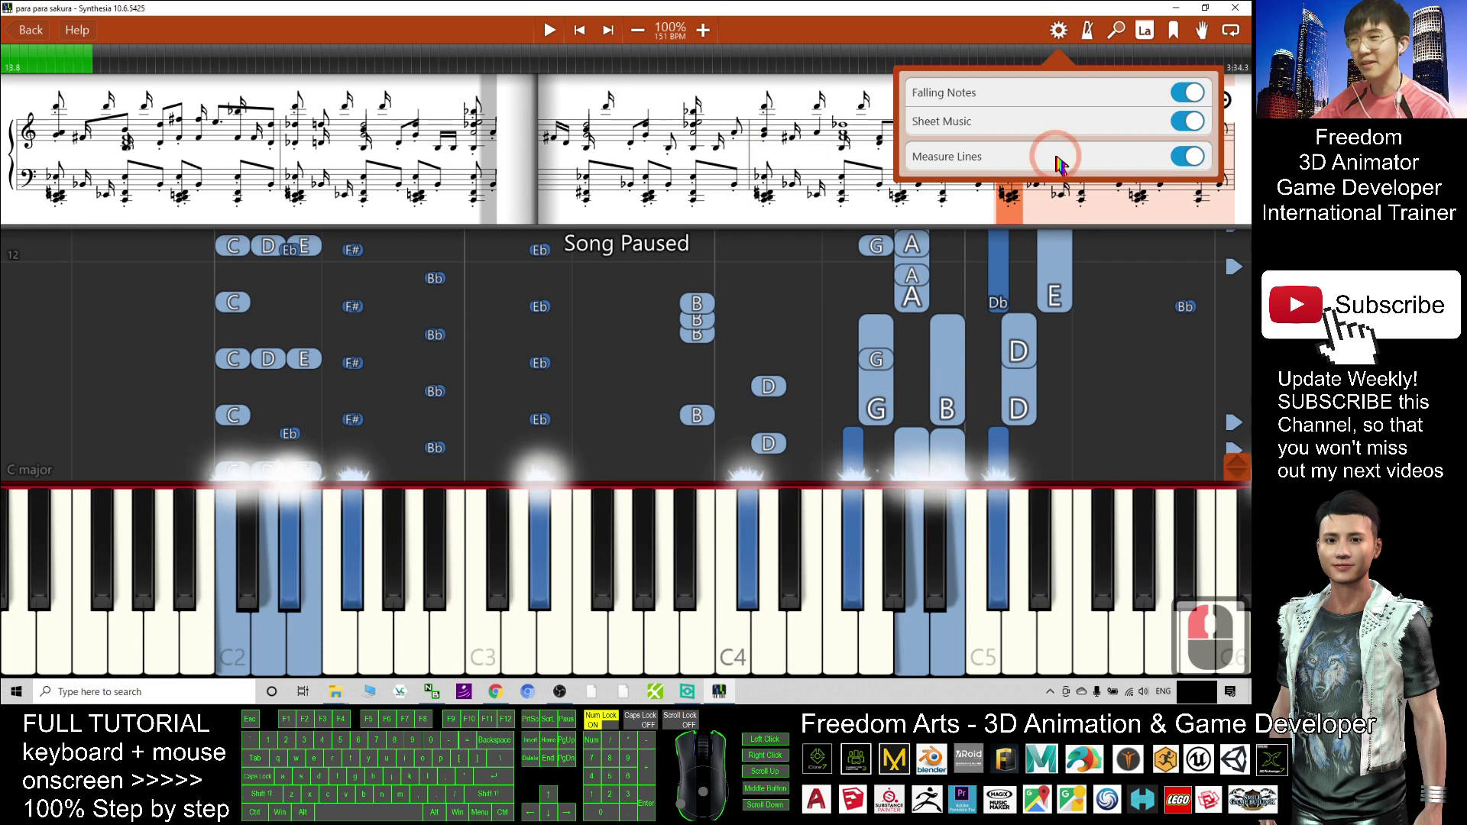
{"action": "left_click", "coordinate": [1187, 121]}
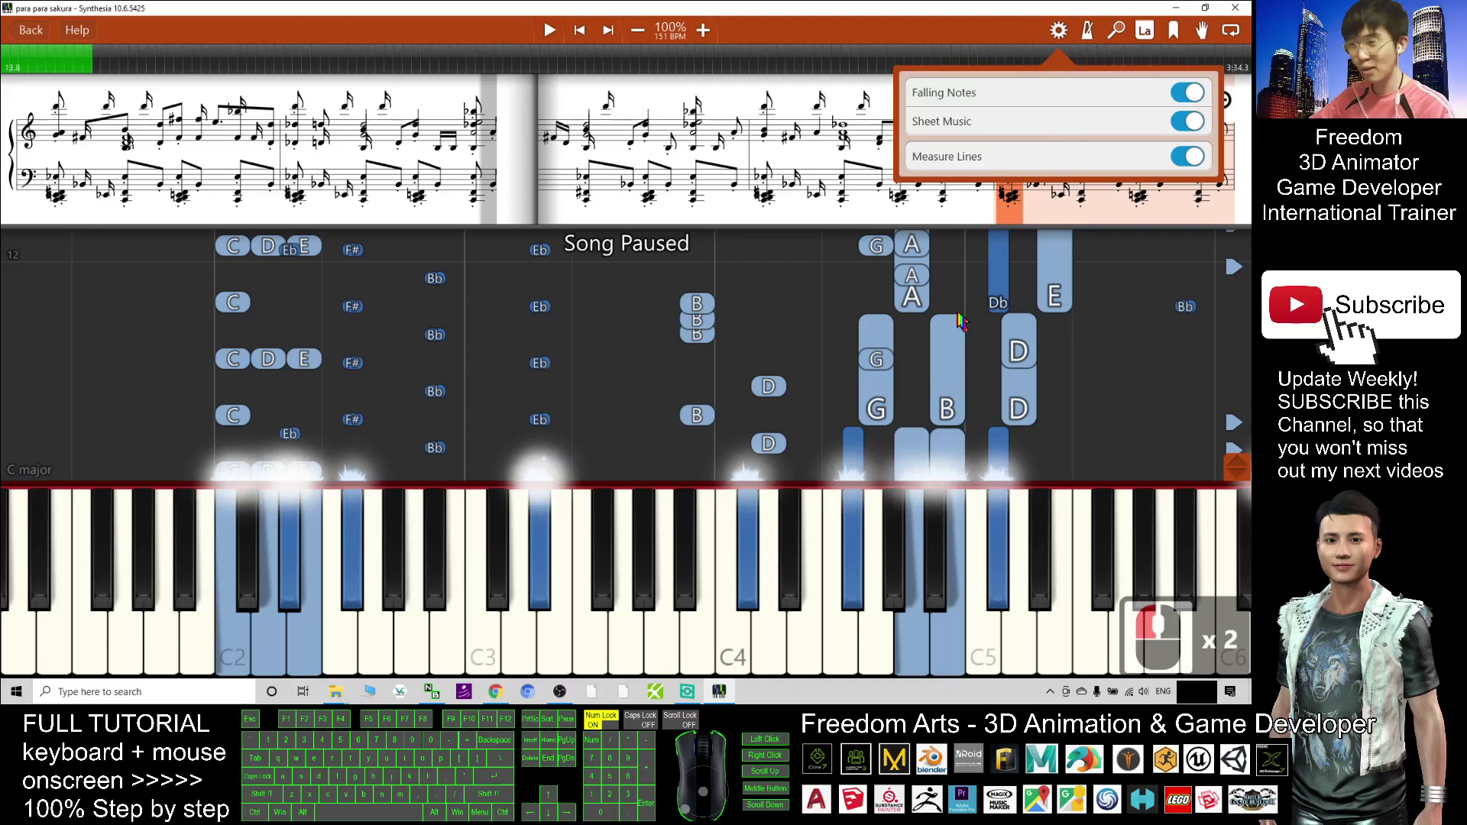
{"action": "left_click", "coordinate": [928, 351]}
{"action": "left_click", "coordinate": [566, 353]}
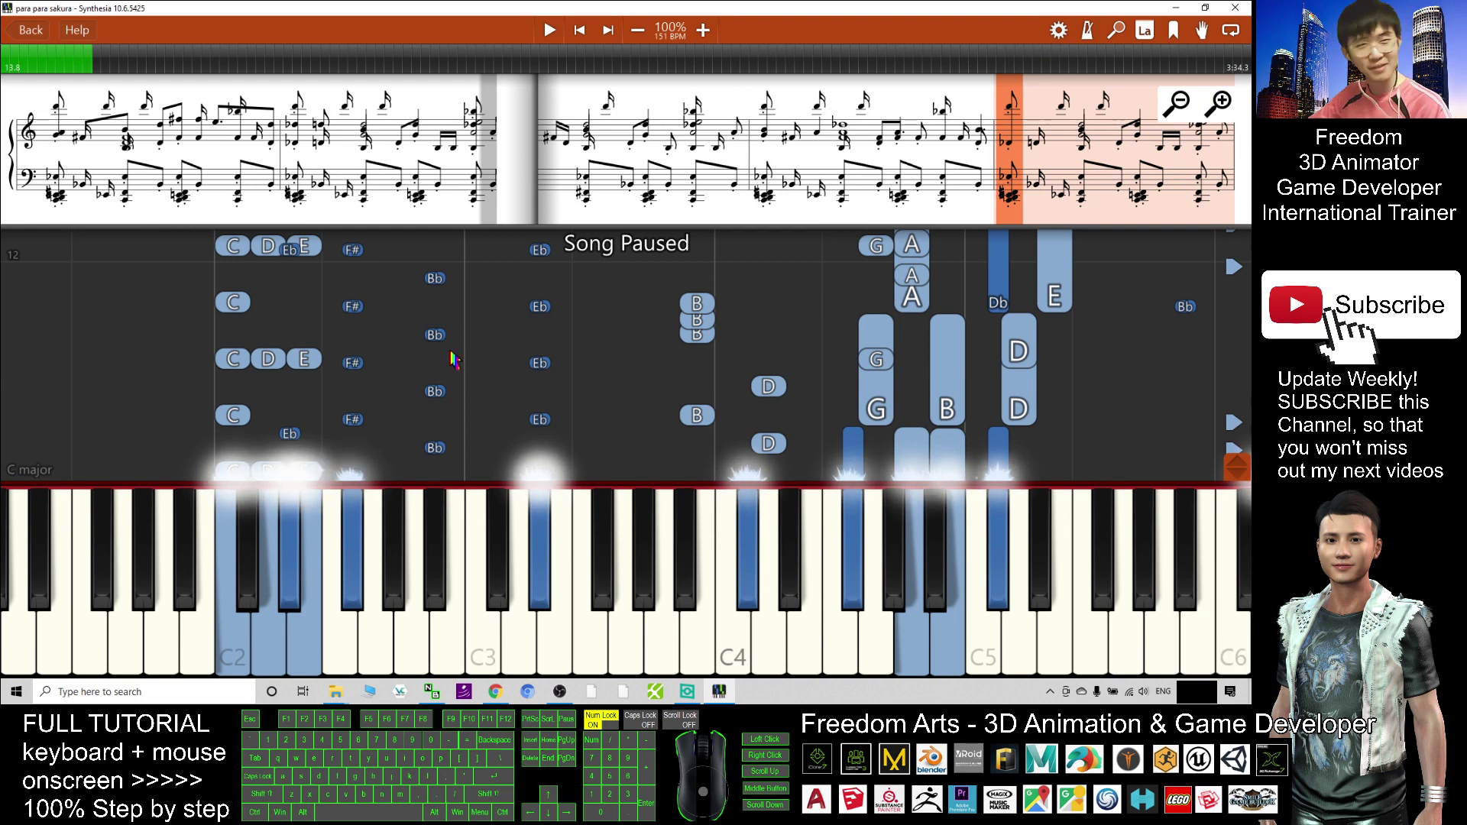
Step: Go back to the song menu and reopen Hands, Colors, and Instruments
{"action": "left_click", "coordinate": [33, 39]}
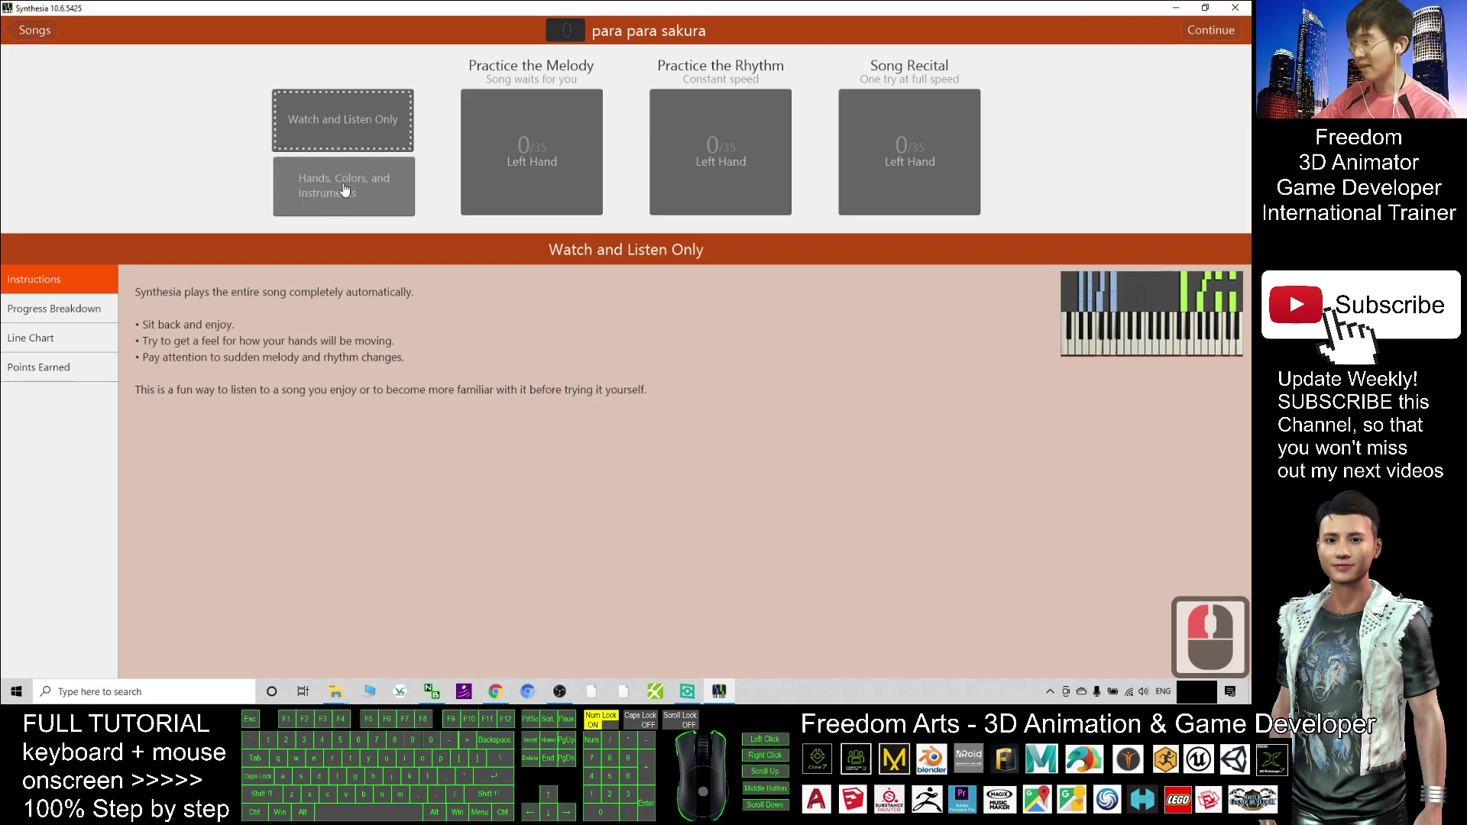
{"action": "left_click", "coordinate": [337, 207]}
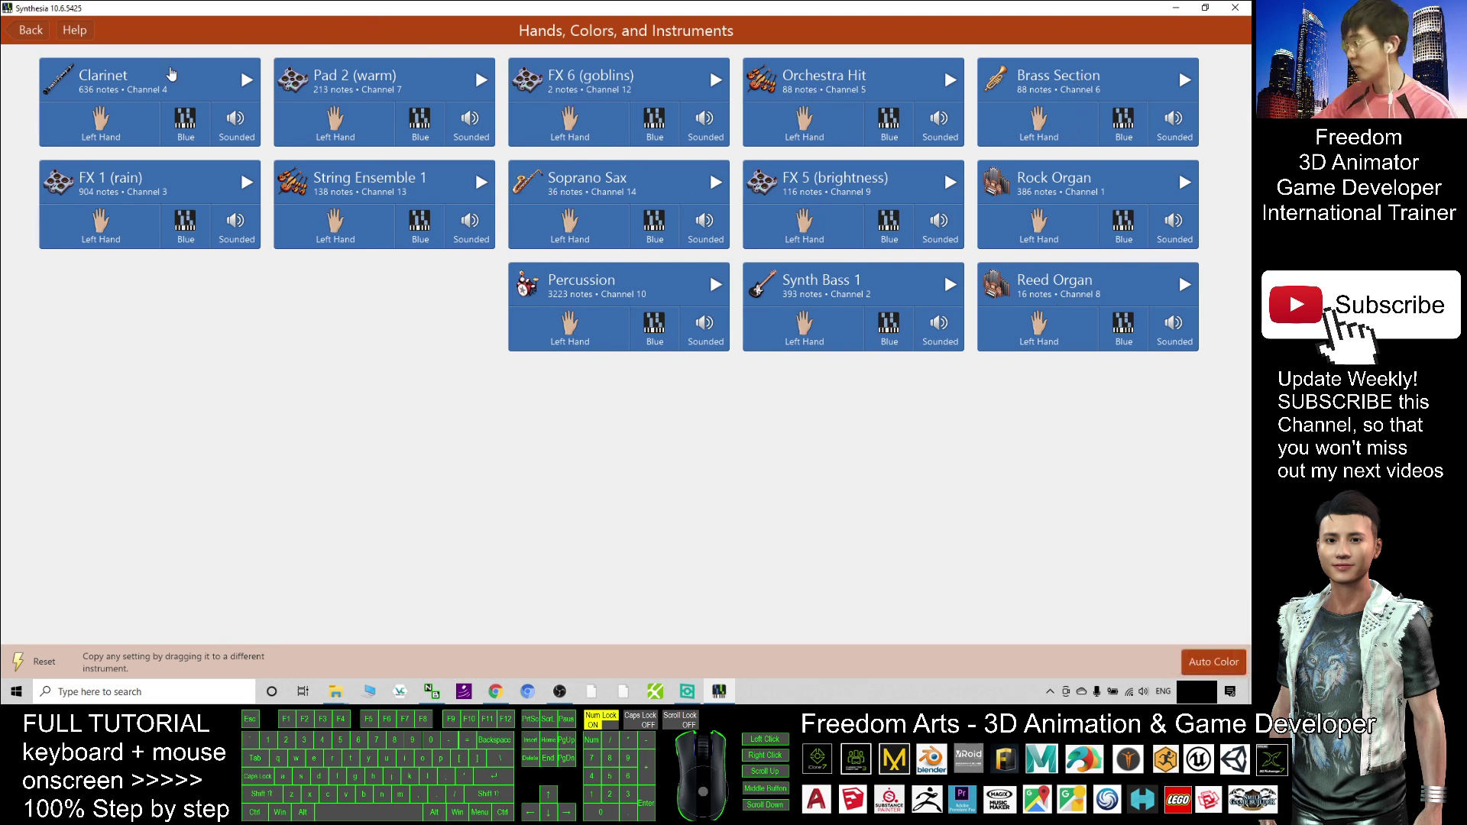
{"action": "left_click", "coordinate": [117, 84]}
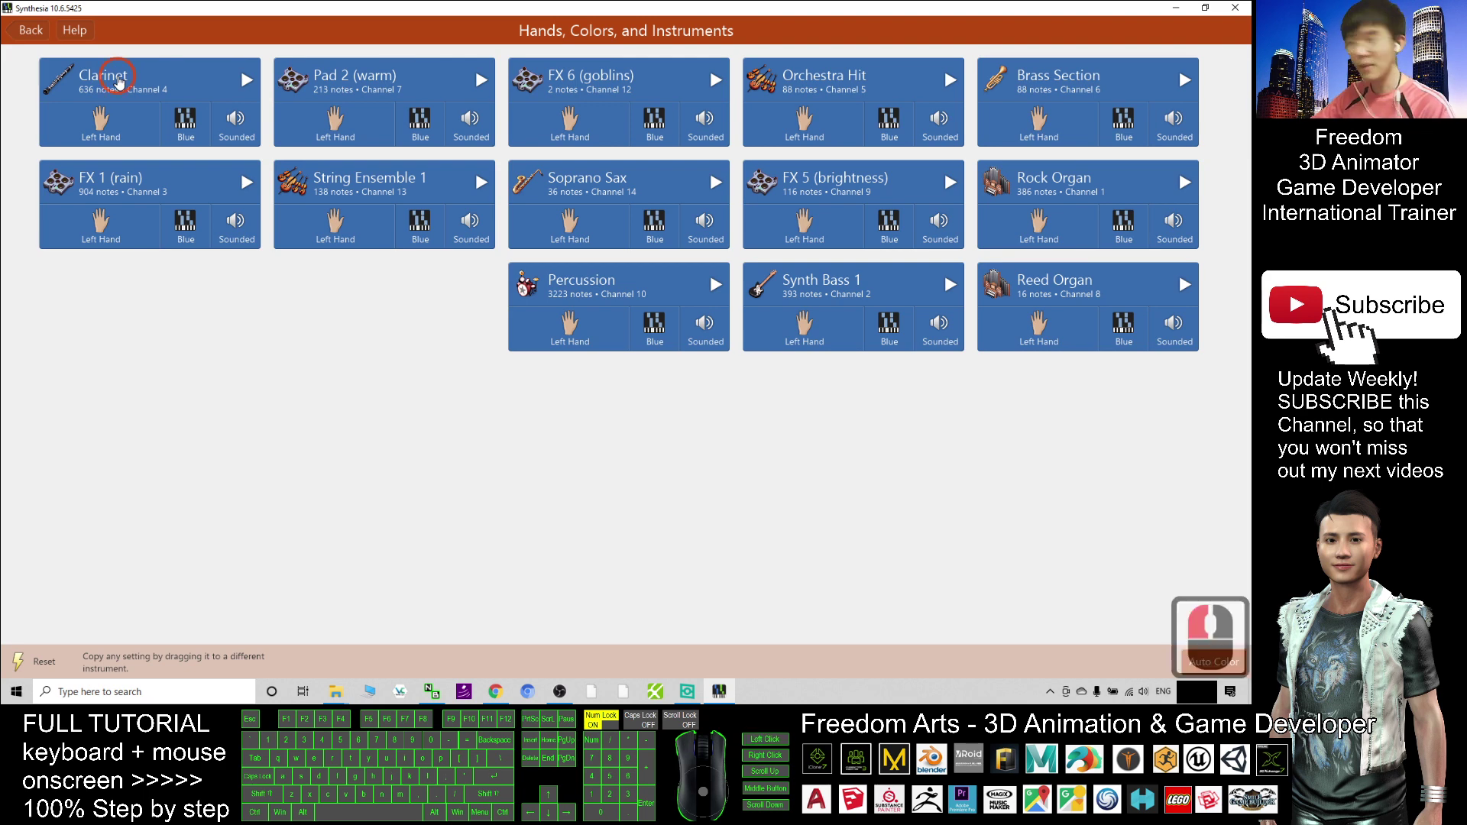
Step: Set Clarinet, Pad 2, FX 6, Orchestra Hit and Brass Section to Acoustic Grand Piano
{"action": "left_click", "coordinate": [69, 137]}
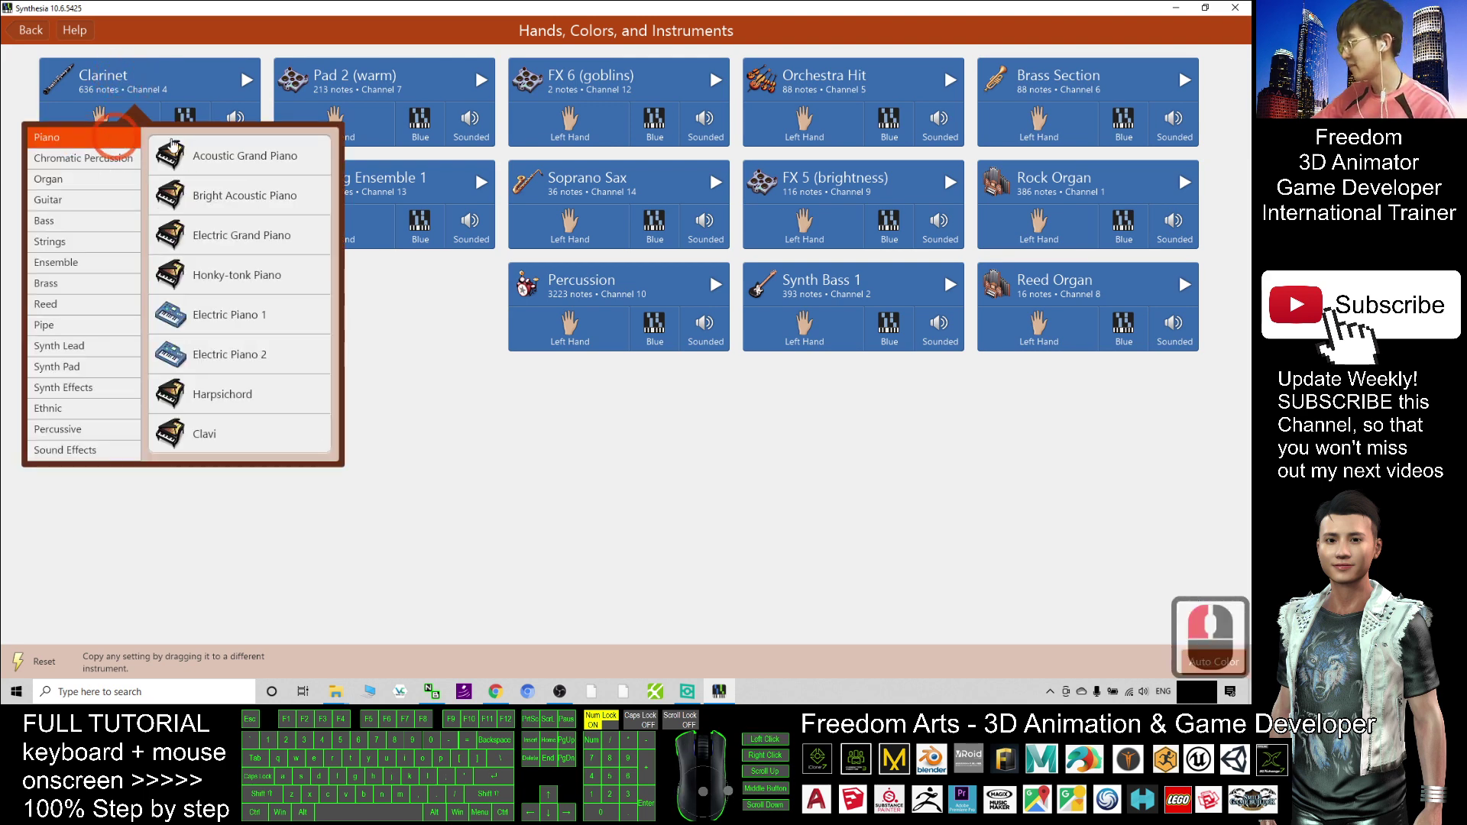
{"action": "left_click", "coordinate": [219, 159]}
{"action": "left_click", "coordinate": [359, 84]}
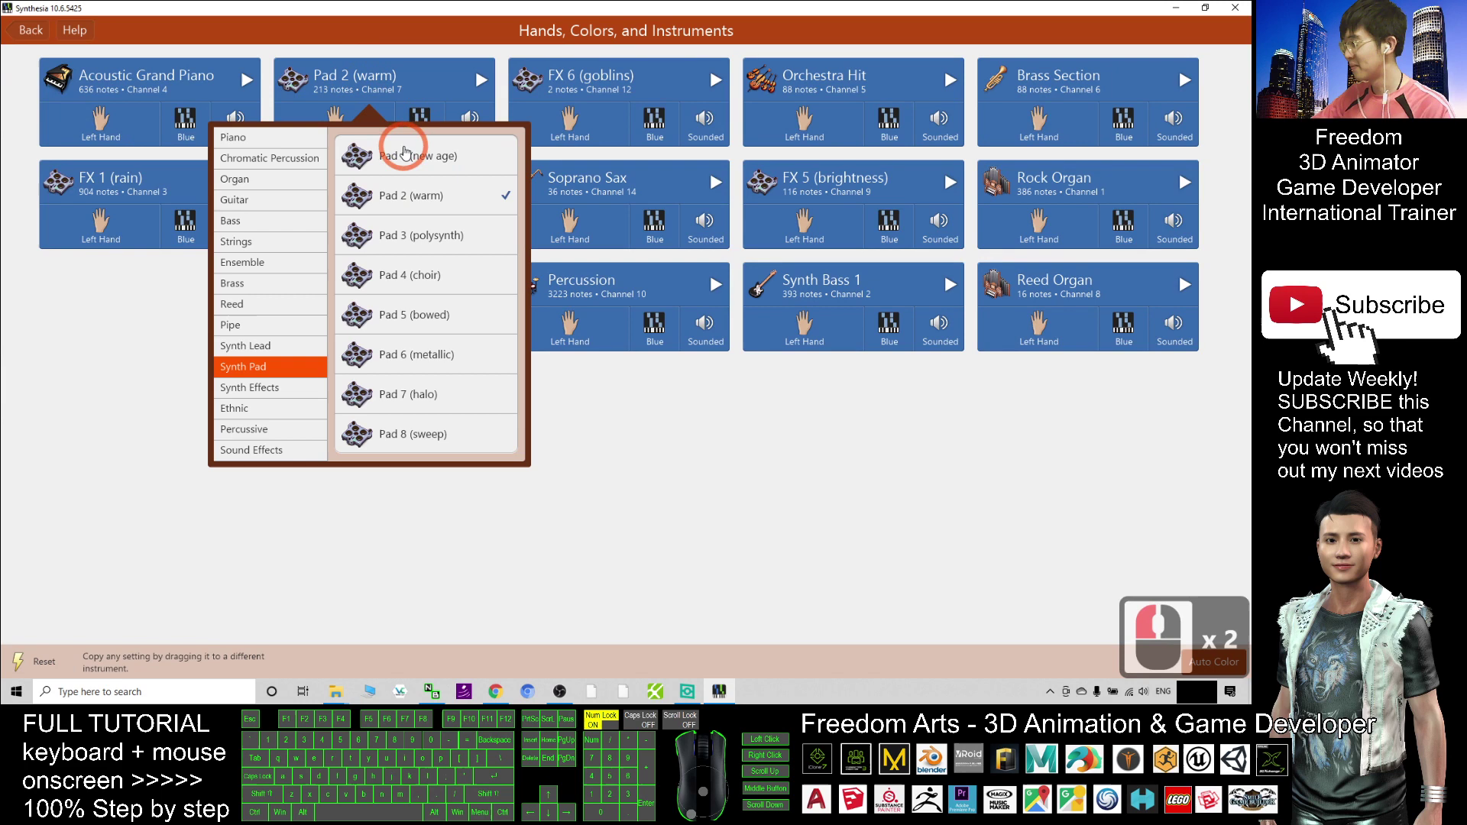
{"action": "left_click", "coordinate": [299, 140]}
{"action": "left_click", "coordinate": [413, 157]}
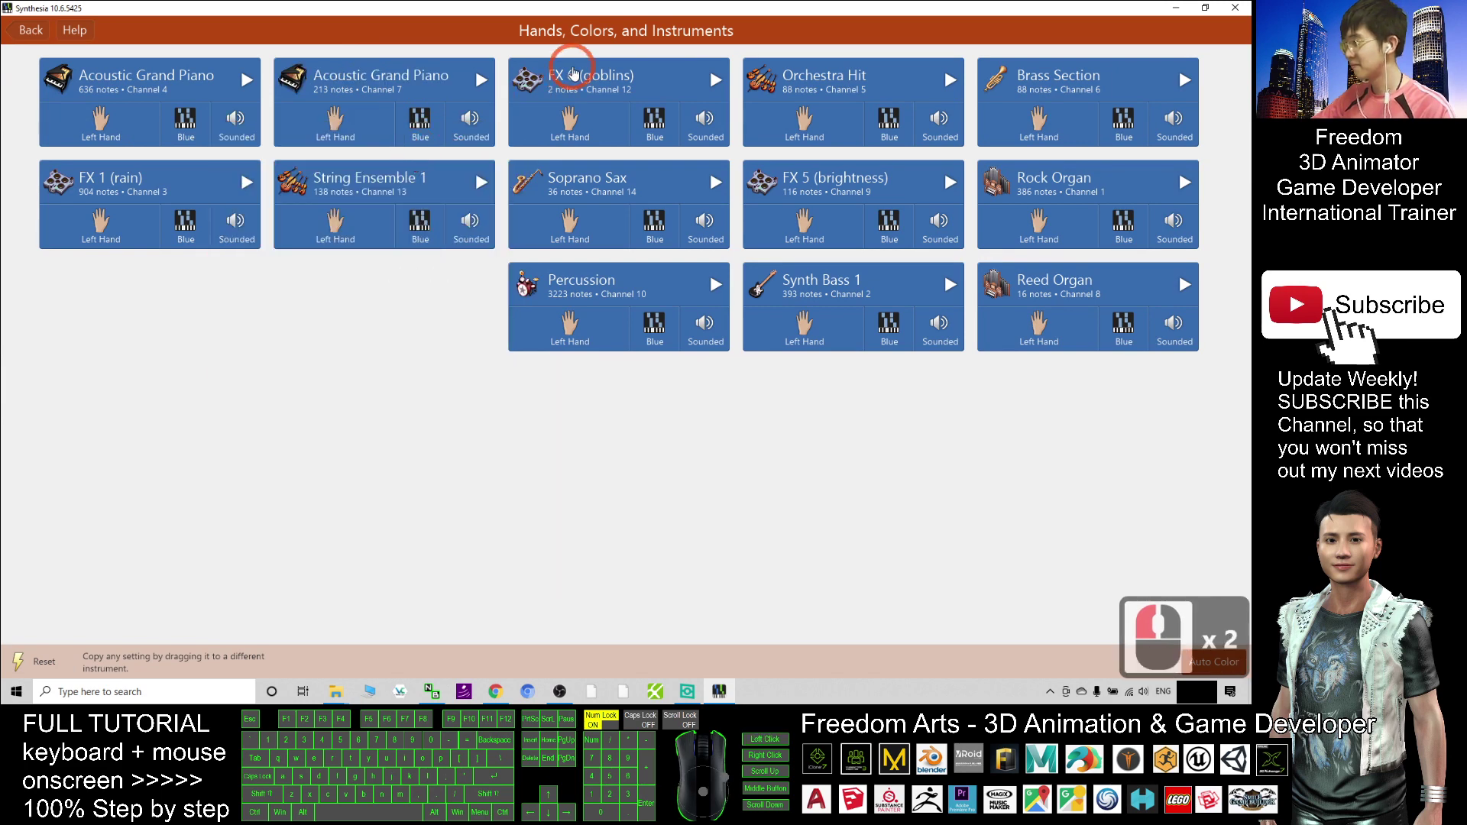
{"action": "left_click", "coordinate": [573, 63]}
{"action": "left_click", "coordinate": [488, 150]}
{"action": "left_click", "coordinate": [643, 156]}
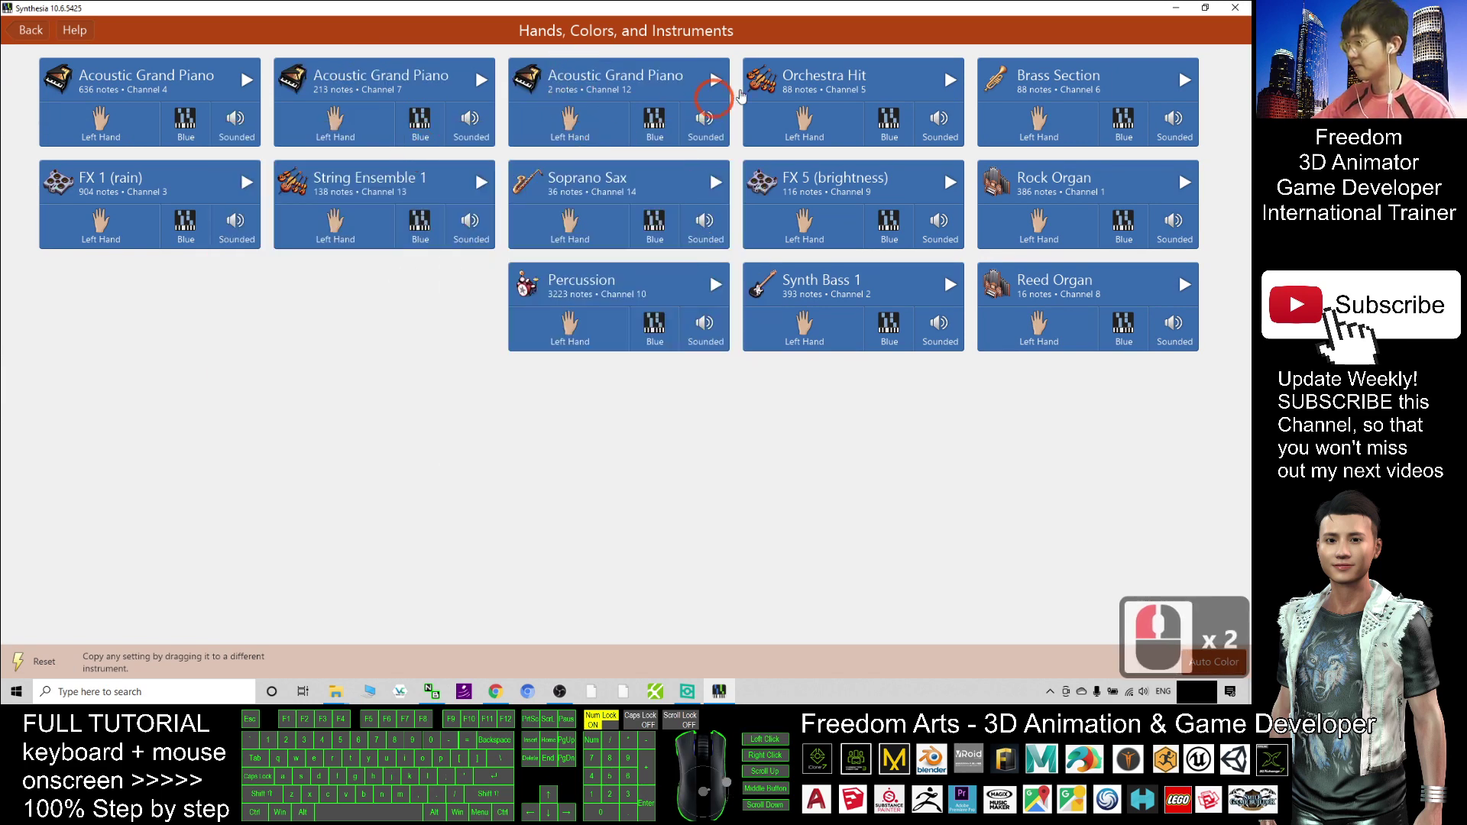
{"action": "left_click", "coordinate": [822, 76]}
{"action": "left_click", "coordinate": [703, 138]}
{"action": "left_click", "coordinate": [836, 156]}
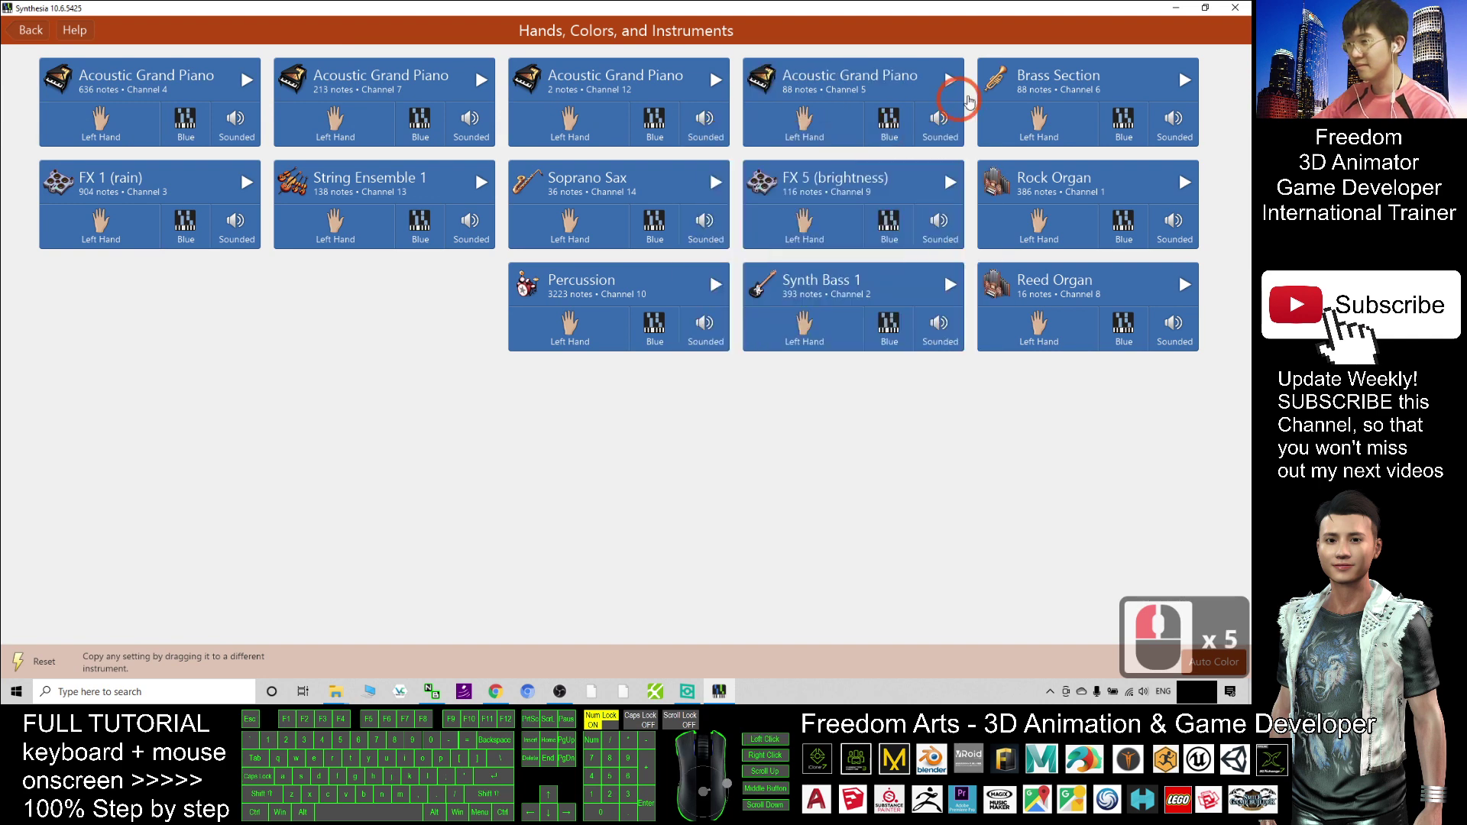
{"action": "left_click", "coordinate": [1003, 86]}
{"action": "left_click", "coordinate": [969, 146]}
{"action": "left_click", "coordinate": [1072, 152]}
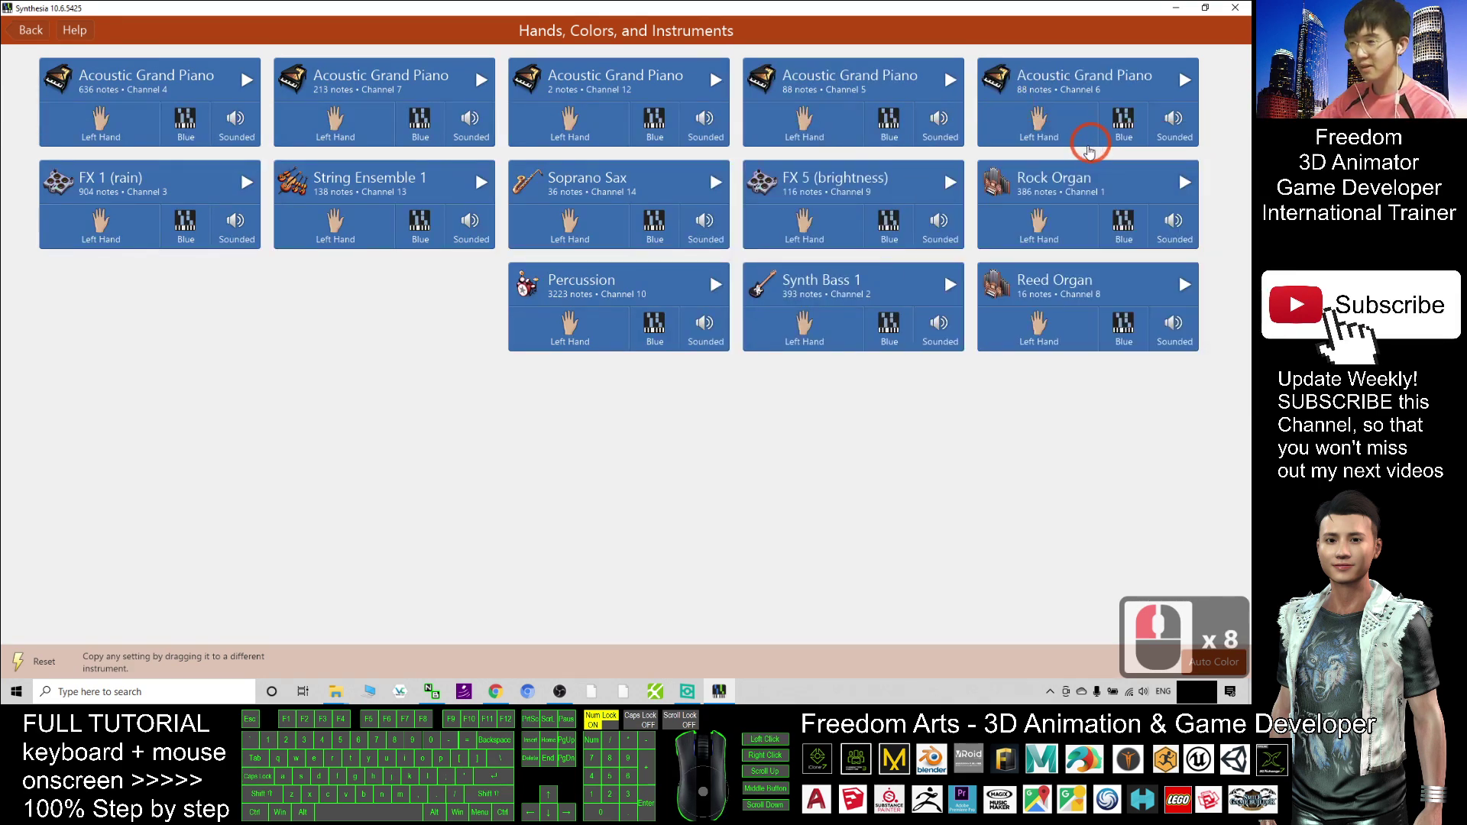
Step: Set FX 1, String Ensemble 1, Soprano Sax, FX 5 and Rock Organ to Acoustic Grand Piano
{"action": "left_click", "coordinate": [111, 180]}
{"action": "left_click", "coordinate": [332, 53]}
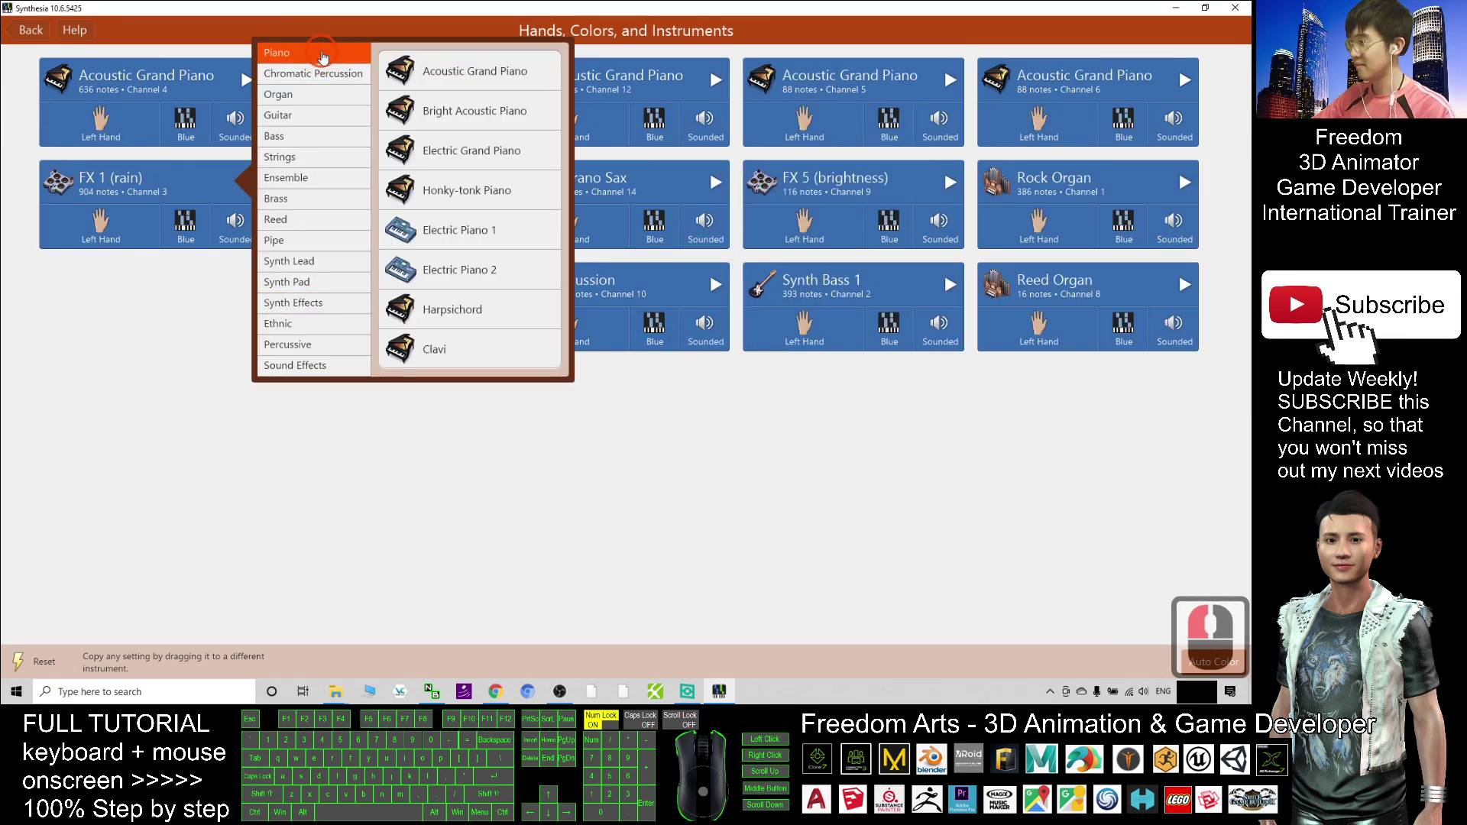
{"action": "left_click", "coordinate": [440, 72]}
{"action": "left_click", "coordinate": [344, 180]}
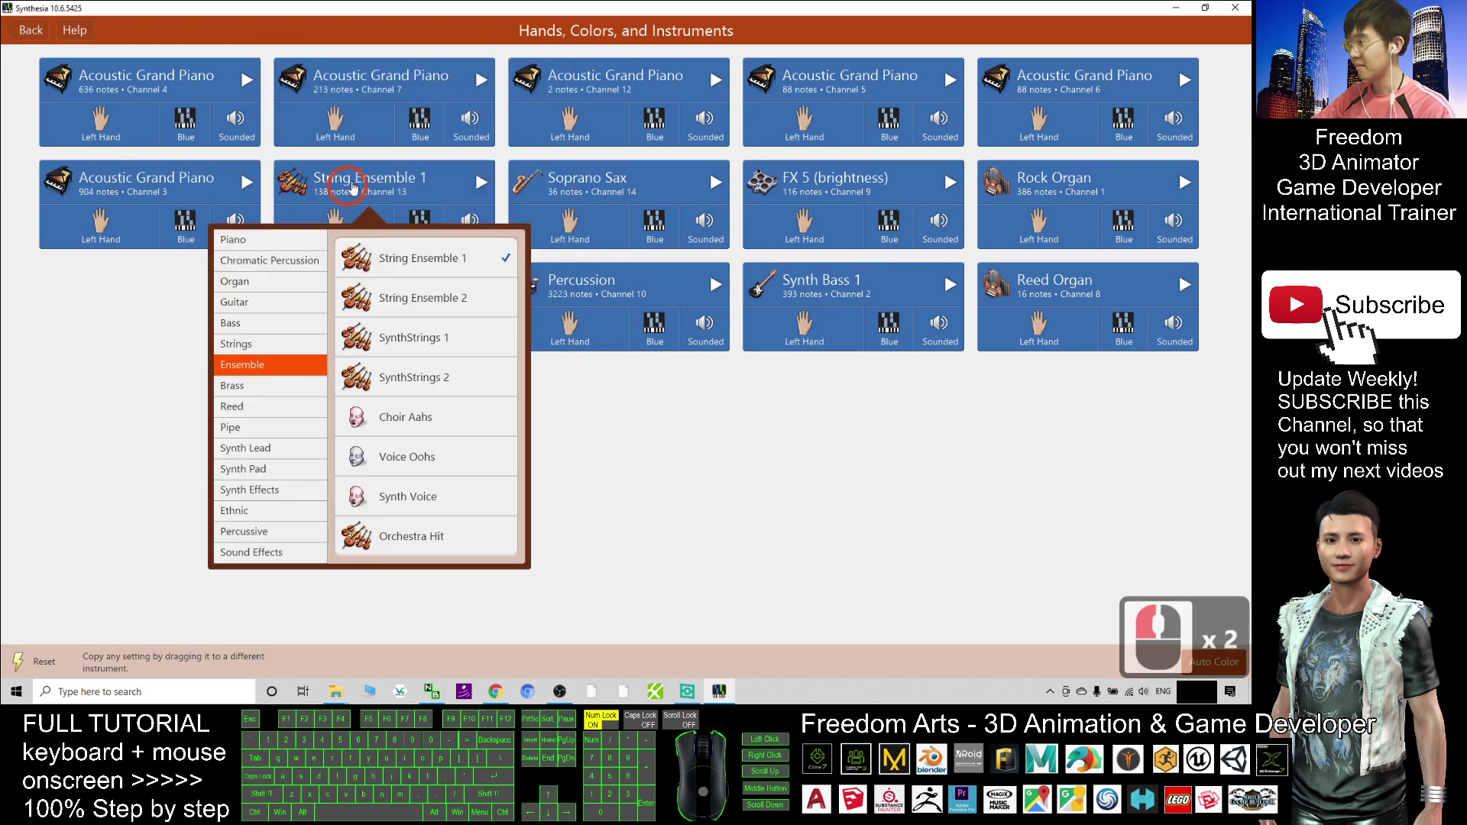
{"action": "left_click", "coordinate": [259, 241]}
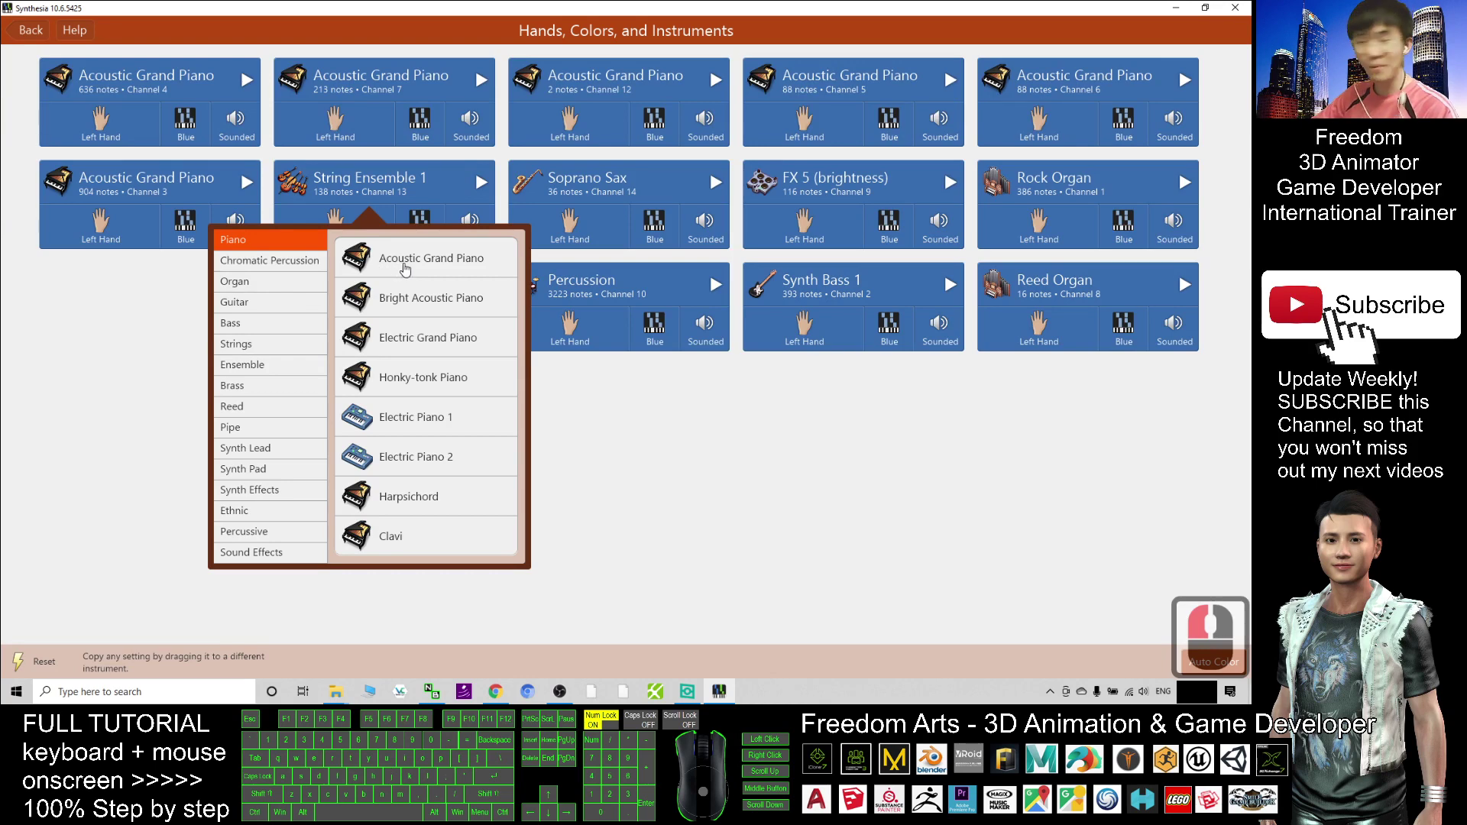
{"action": "left_click", "coordinate": [403, 261]}
{"action": "left_click", "coordinate": [565, 208]}
{"action": "left_click", "coordinate": [500, 243]}
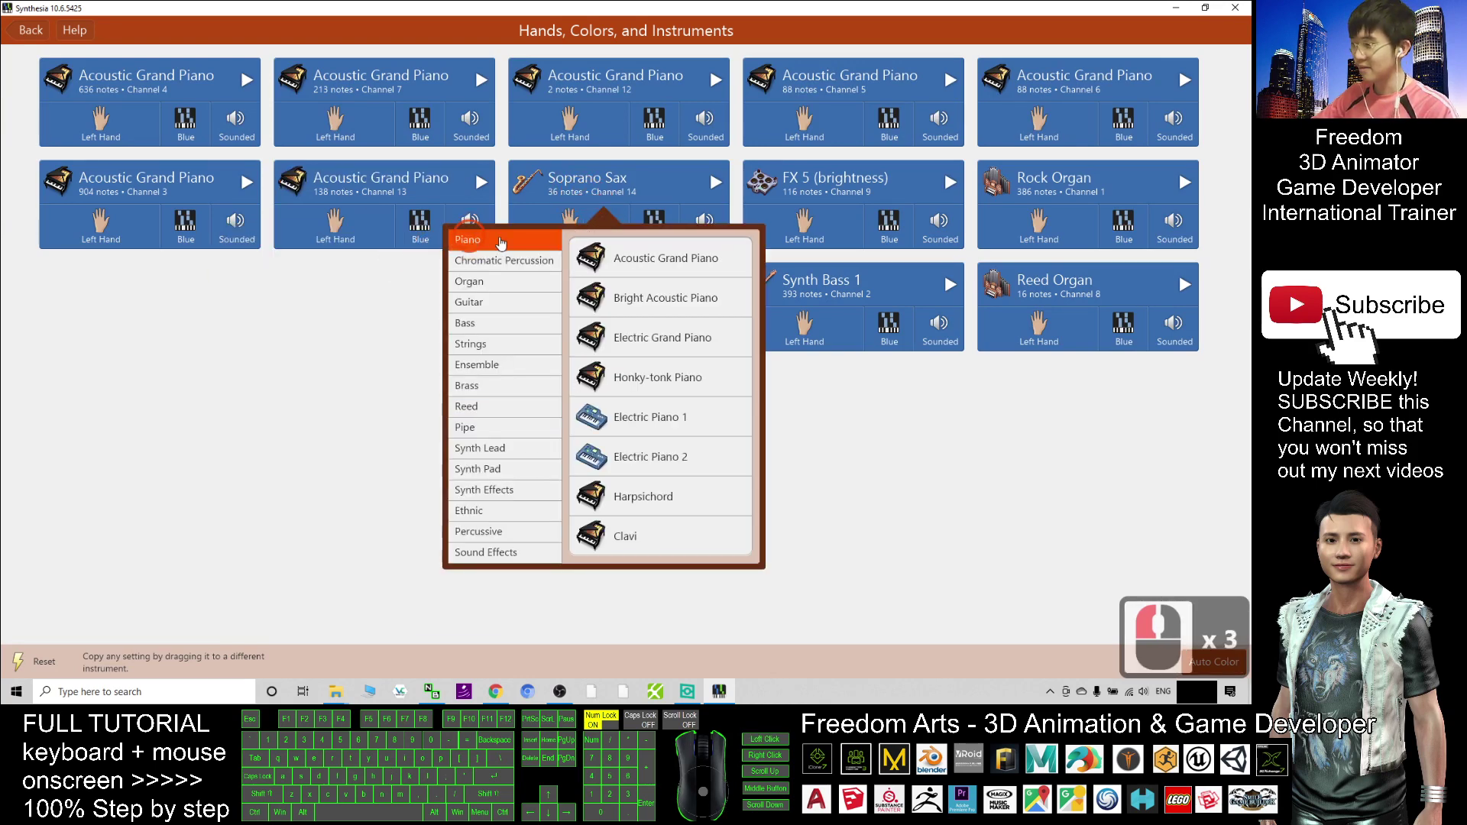
{"action": "left_click", "coordinate": [632, 258]}
{"action": "left_click", "coordinate": [820, 193]}
{"action": "left_click", "coordinate": [762, 243]}
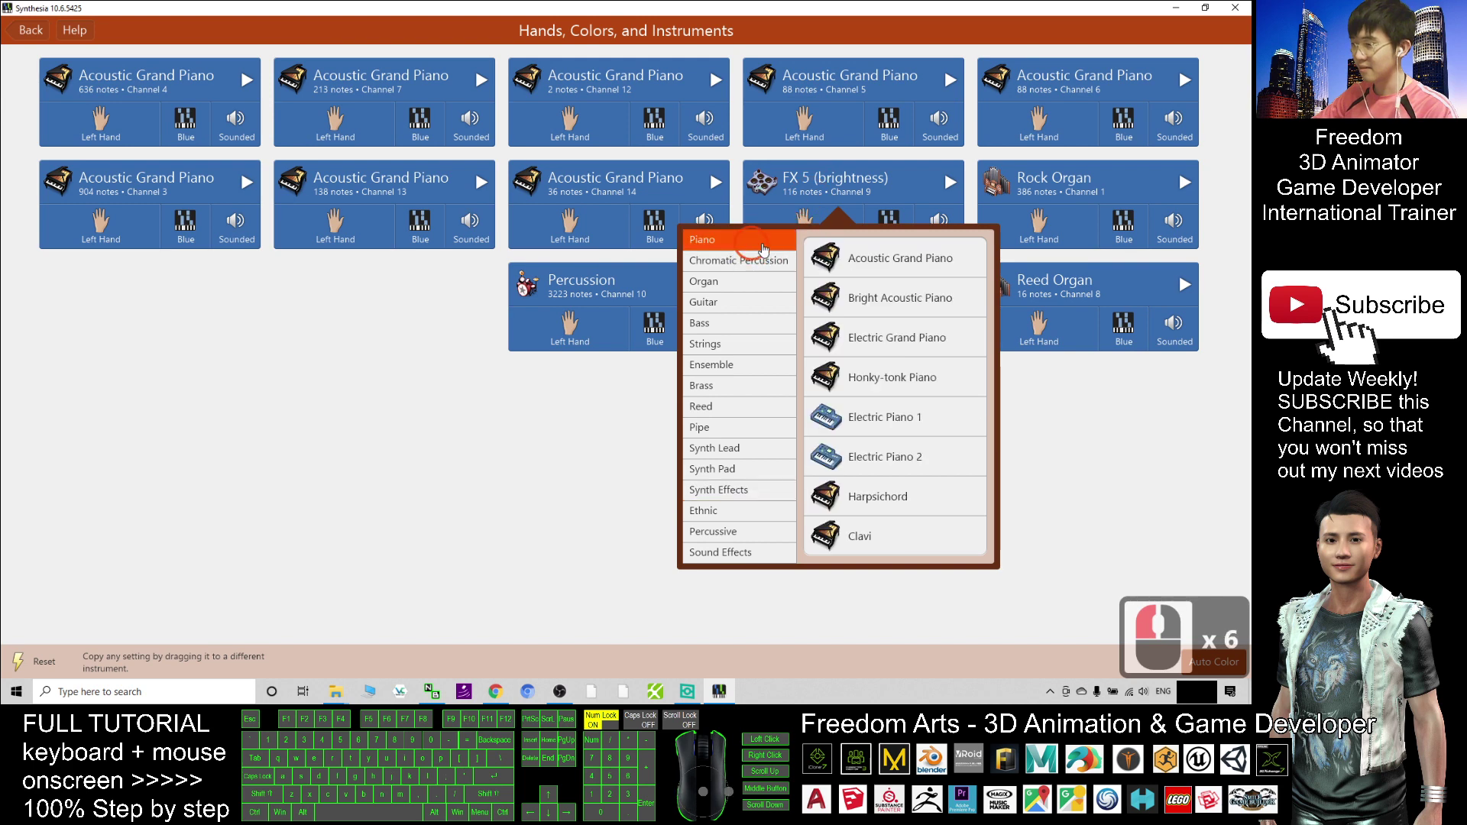
{"action": "left_click", "coordinate": [858, 250]}
{"action": "left_click", "coordinate": [972, 238]}
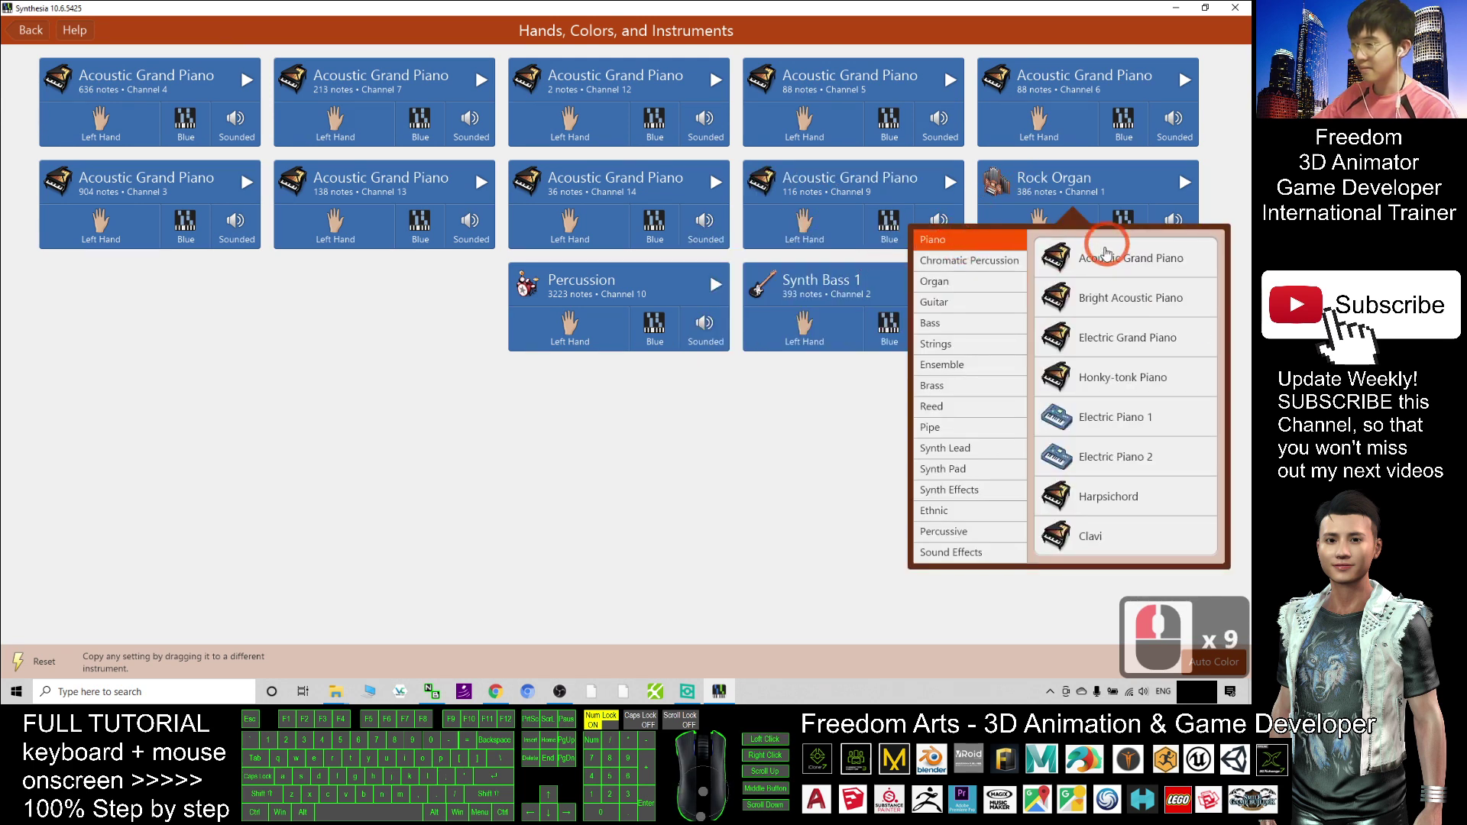
{"action": "left_click", "coordinate": [1105, 241]}
Step: Try changing the Percussion instrument and dismiss the cannot-be-changed notices
{"action": "left_click", "coordinate": [585, 301]}
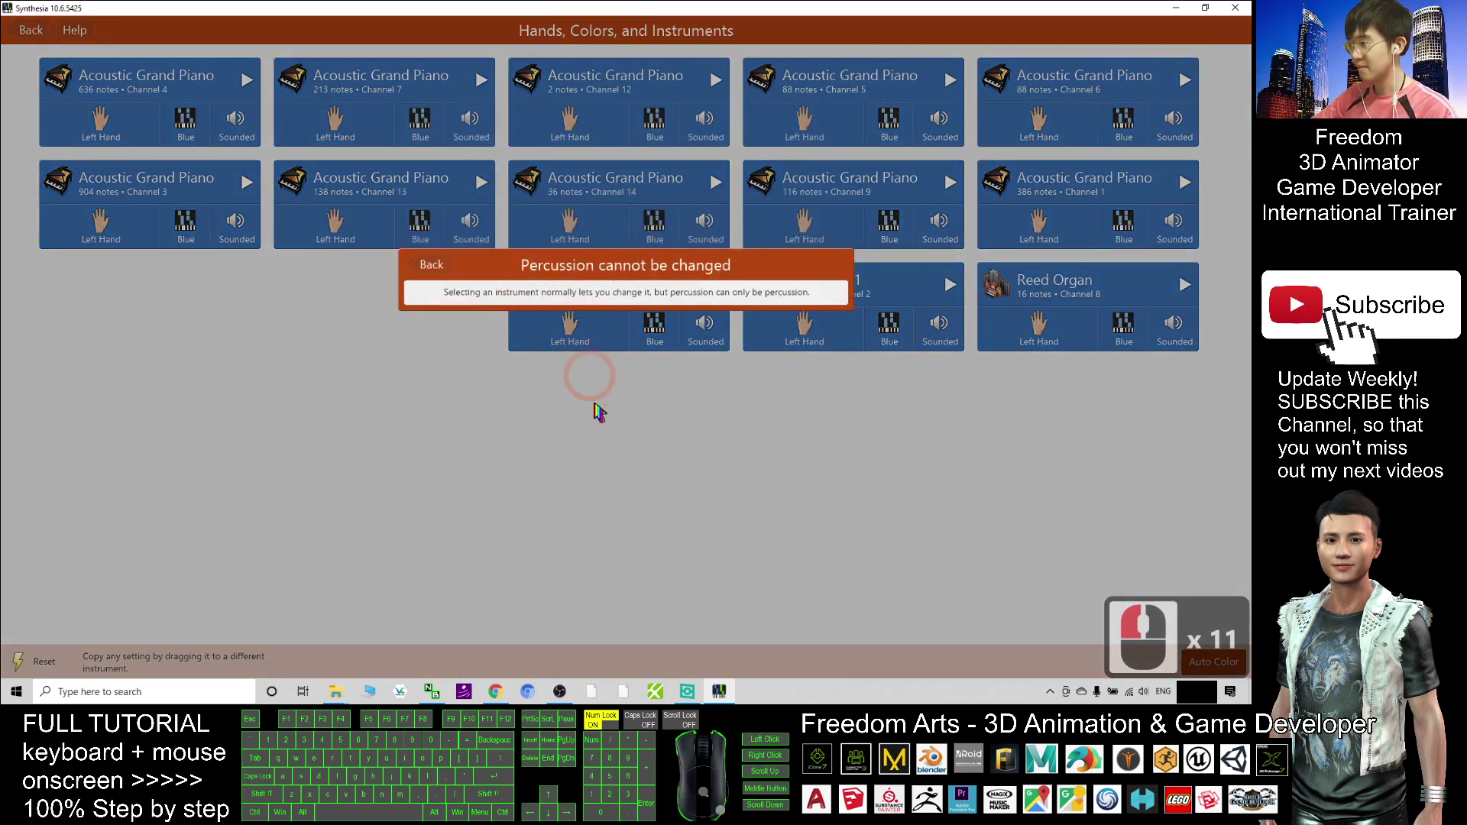
{"action": "left_click", "coordinate": [562, 424]}
{"action": "left_click", "coordinate": [553, 285]}
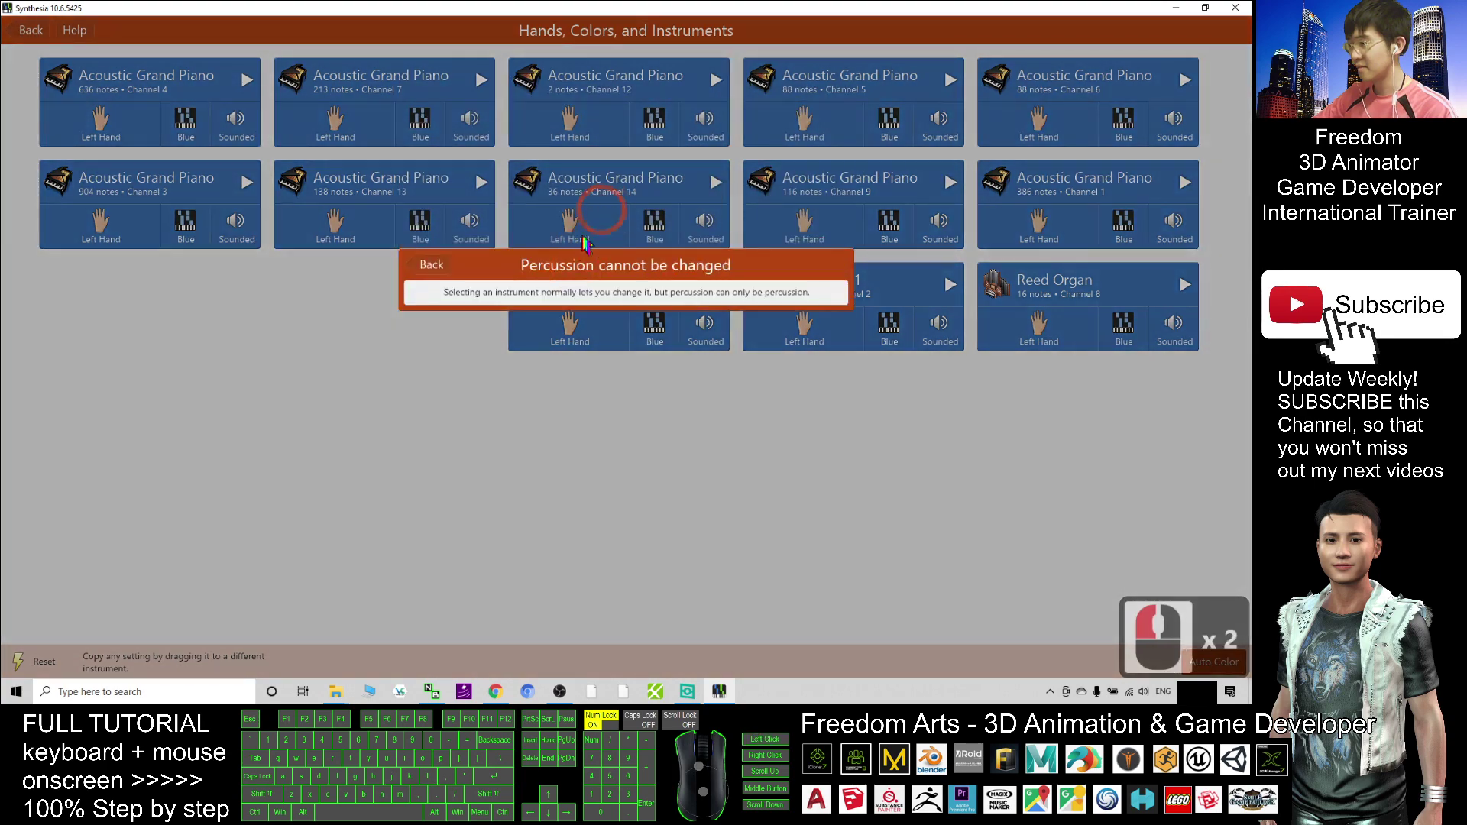
{"action": "left_click", "coordinate": [426, 384]}
{"action": "left_click", "coordinate": [522, 286]}
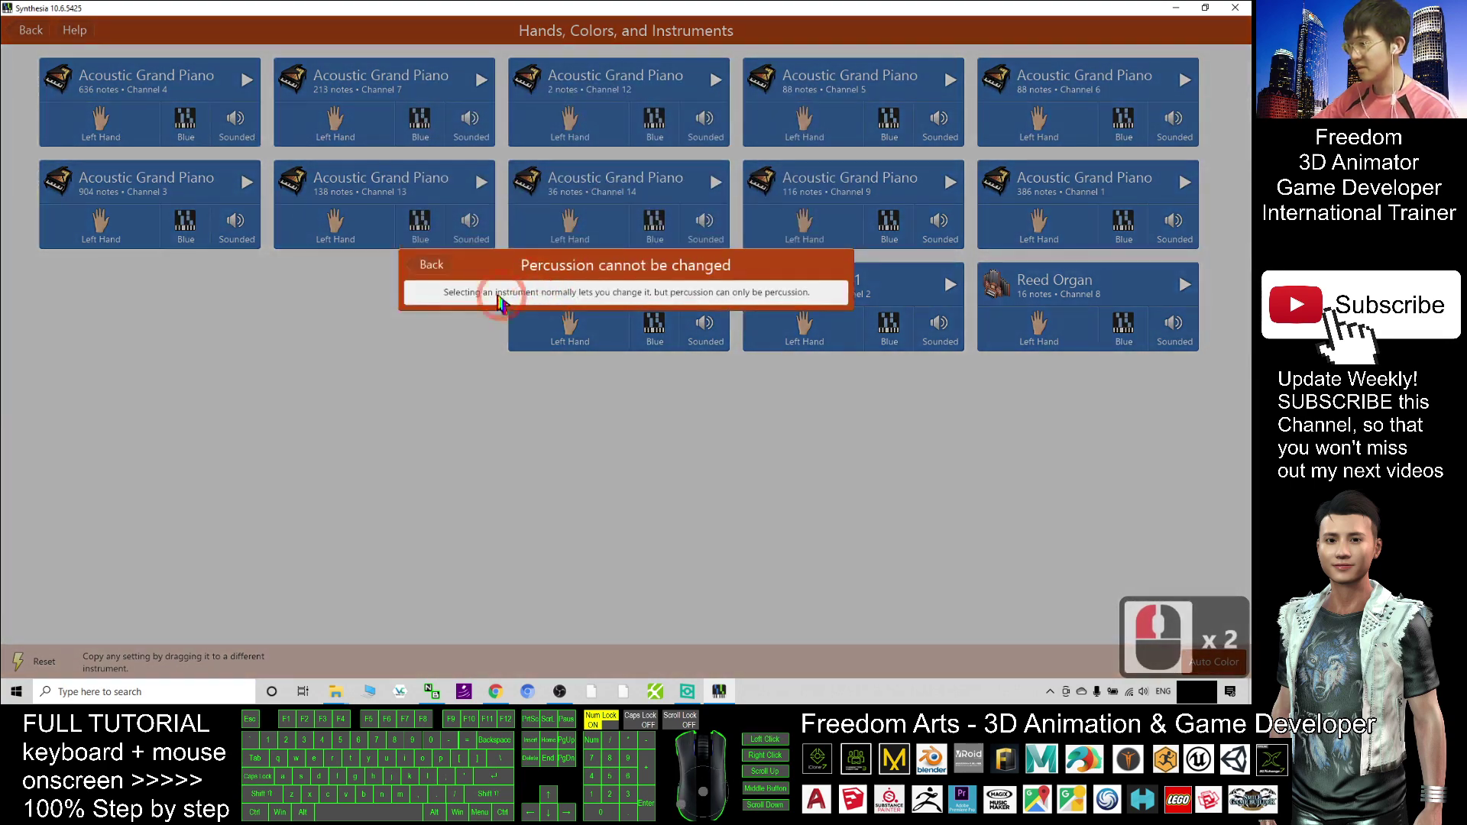
{"action": "left_click", "coordinate": [485, 415]}
Step: Set Synth Bass 1 and Reed Organ to Acoustic Grand Piano
{"action": "left_click", "coordinate": [754, 294]}
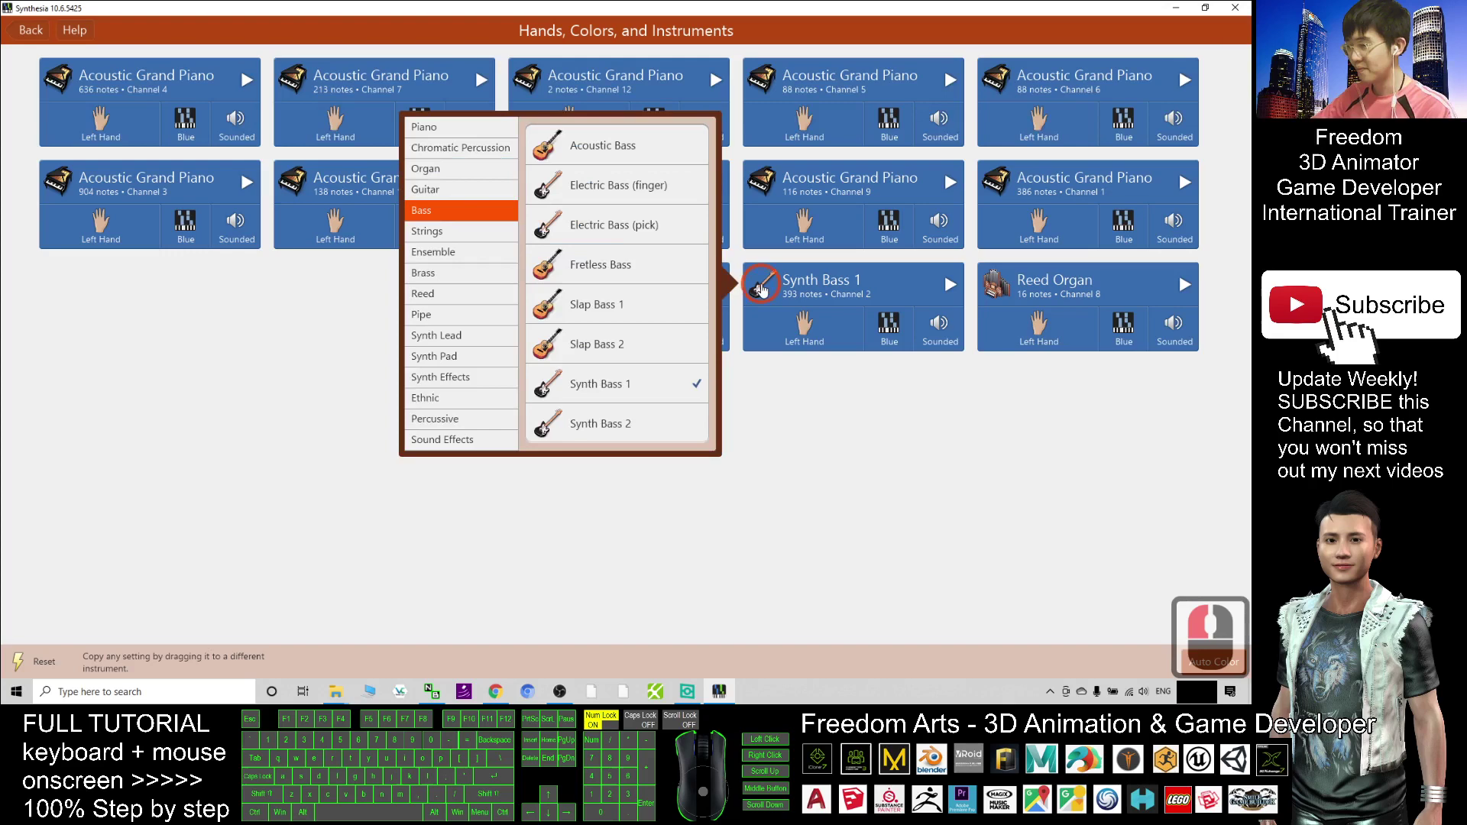
{"action": "left_click", "coordinate": [430, 131]}
{"action": "left_click", "coordinate": [640, 145]}
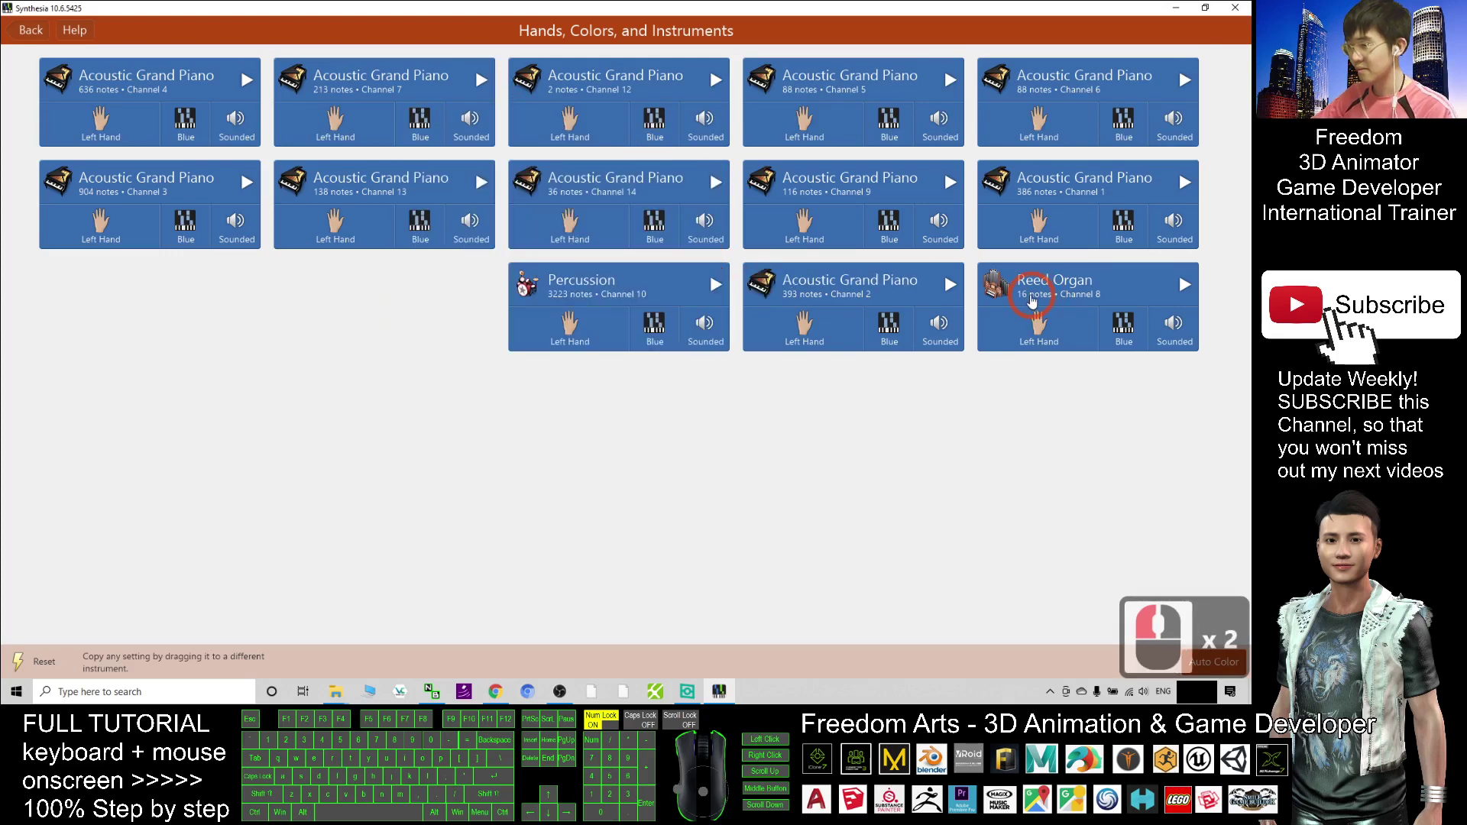
{"action": "left_click", "coordinate": [997, 286]}
{"action": "left_click", "coordinate": [665, 127]}
{"action": "left_click", "coordinate": [802, 146]}
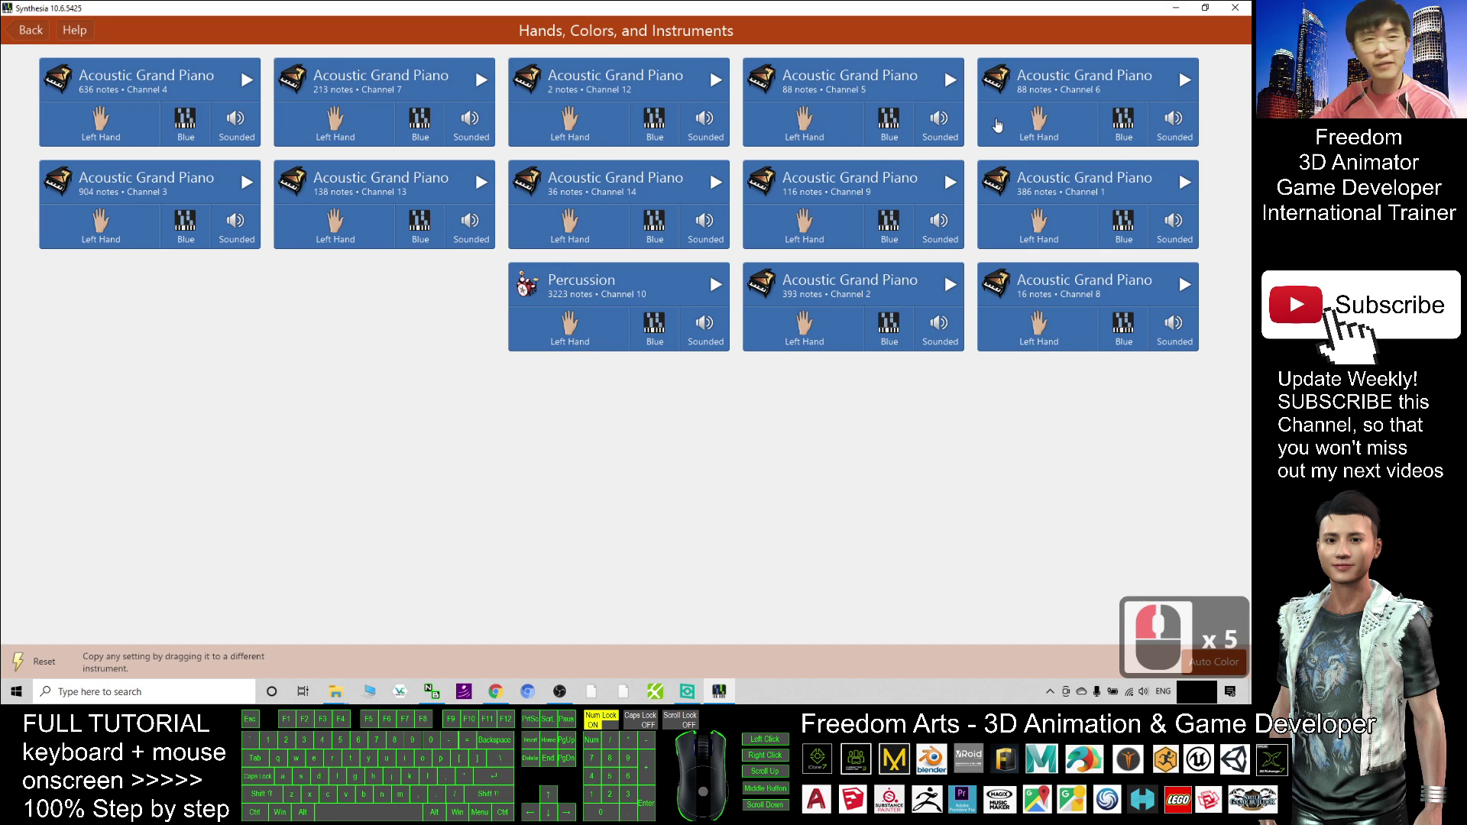
Step: Leave instrument settings for the song menu, then restore and re-maximize the Synthesia window
{"action": "left_click", "coordinate": [23, 31]}
{"action": "left_click", "coordinate": [331, 119]}
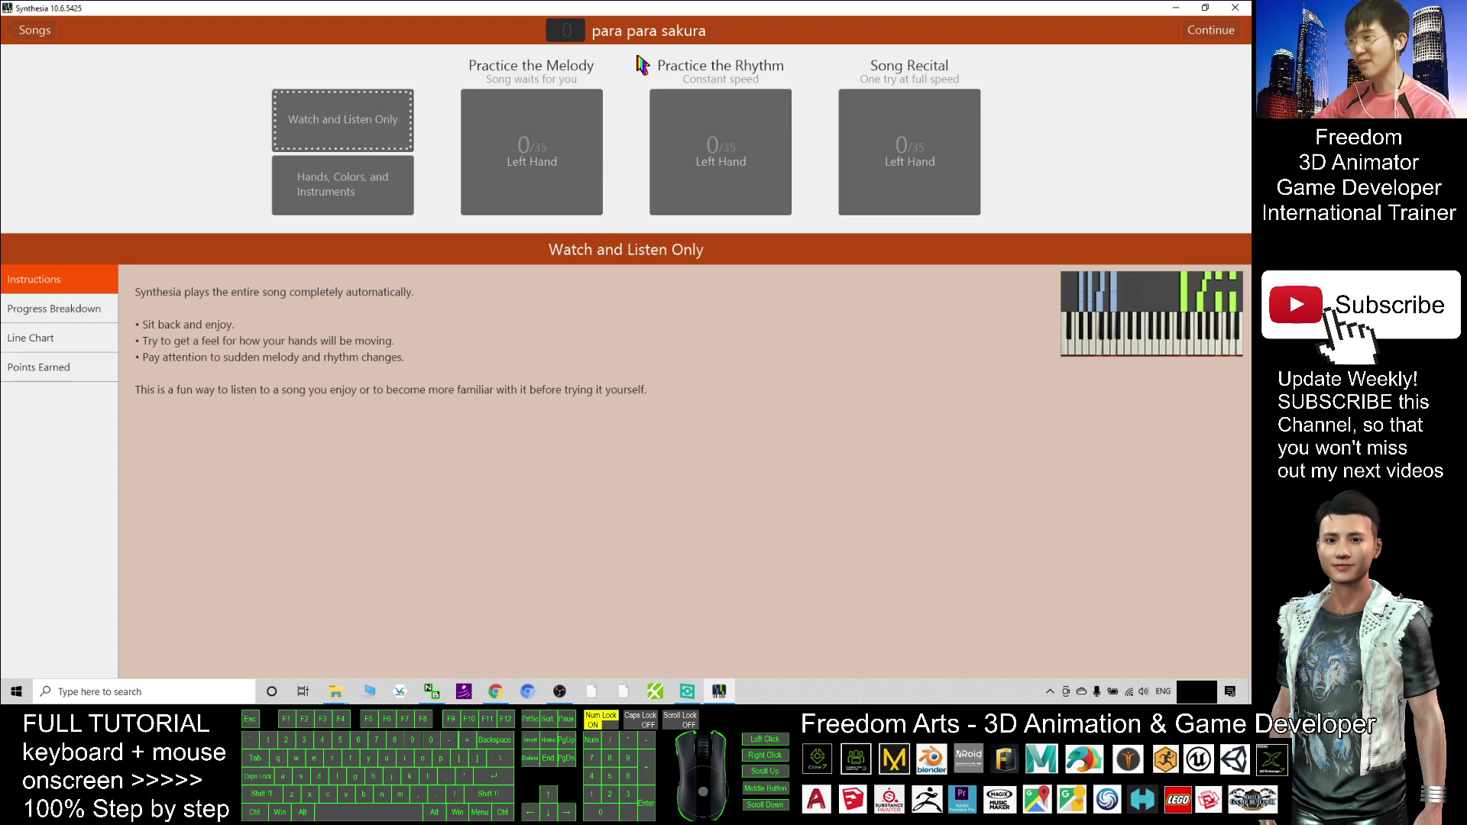
{"action": "double_click", "coordinate": [556, 10]}
{"action": "double_click", "coordinate": [471, 15]}
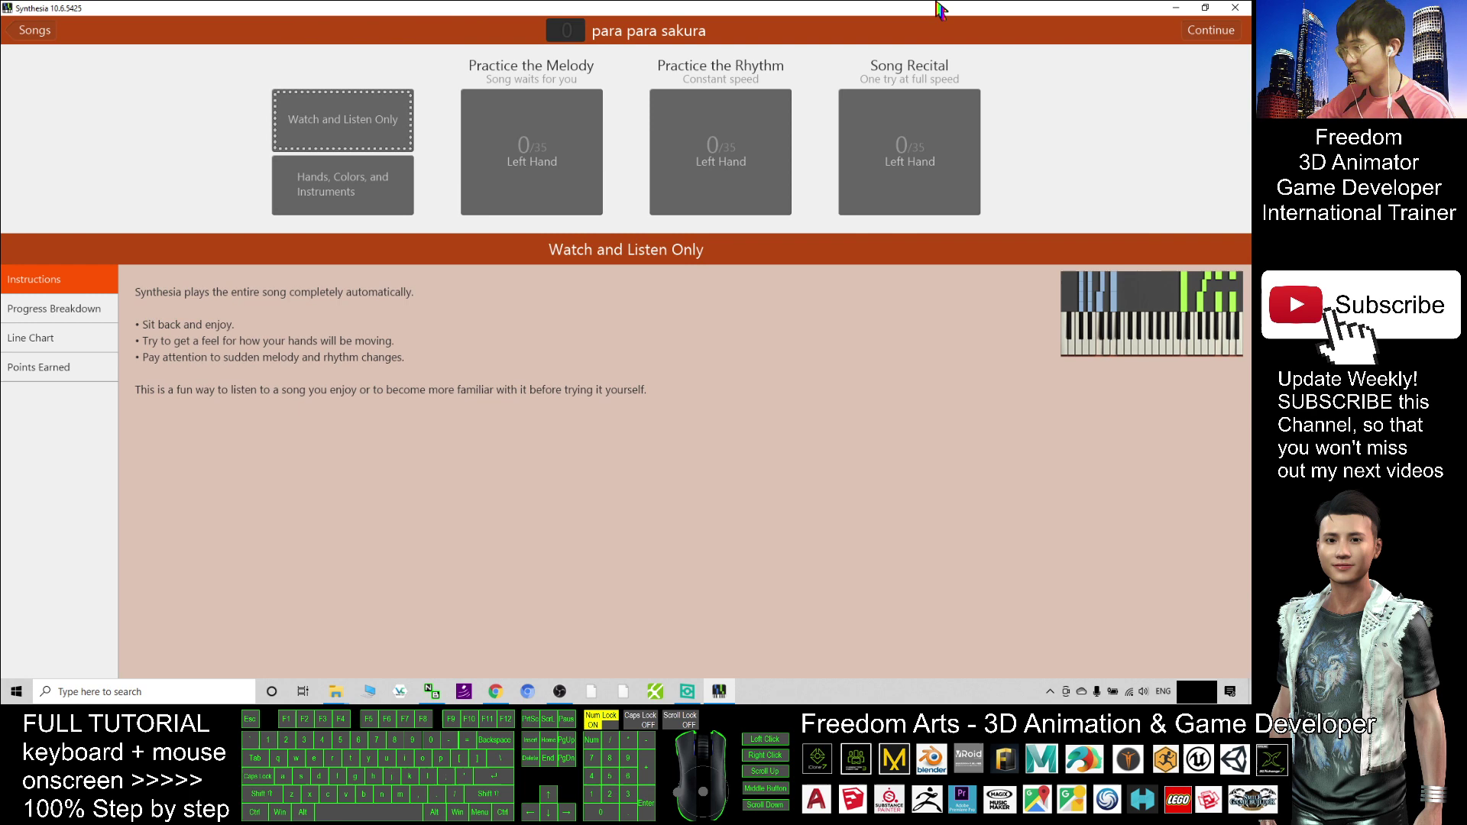
Step: Minimize Synthesia, close the XSplit VCam window, and dismiss the desktop file details popup
{"action": "left_click_drag", "start_coordinate": [940, 11], "coordinate": [932, 43]}
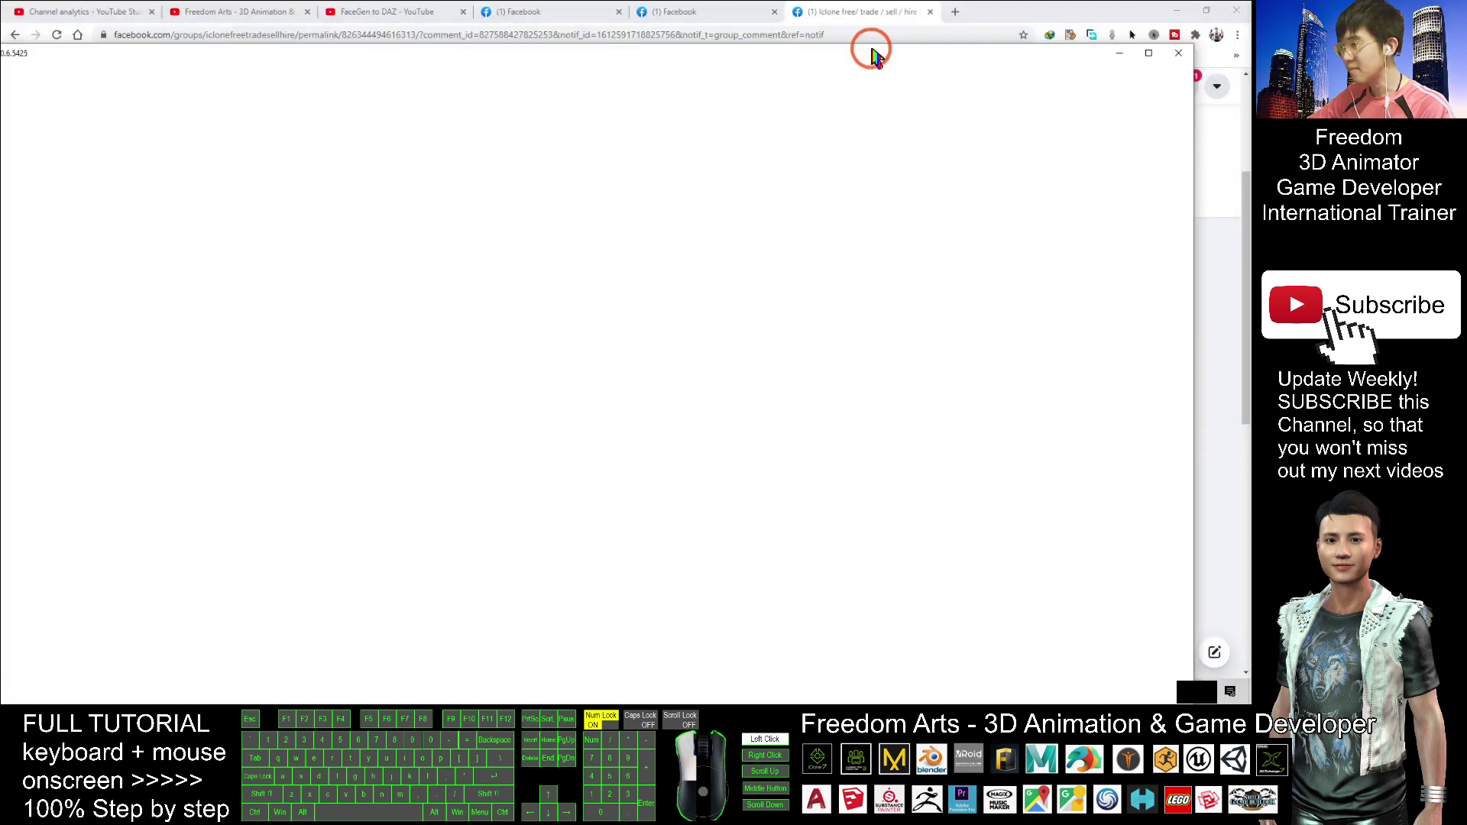
{"action": "left_click", "coordinate": [930, 43]}
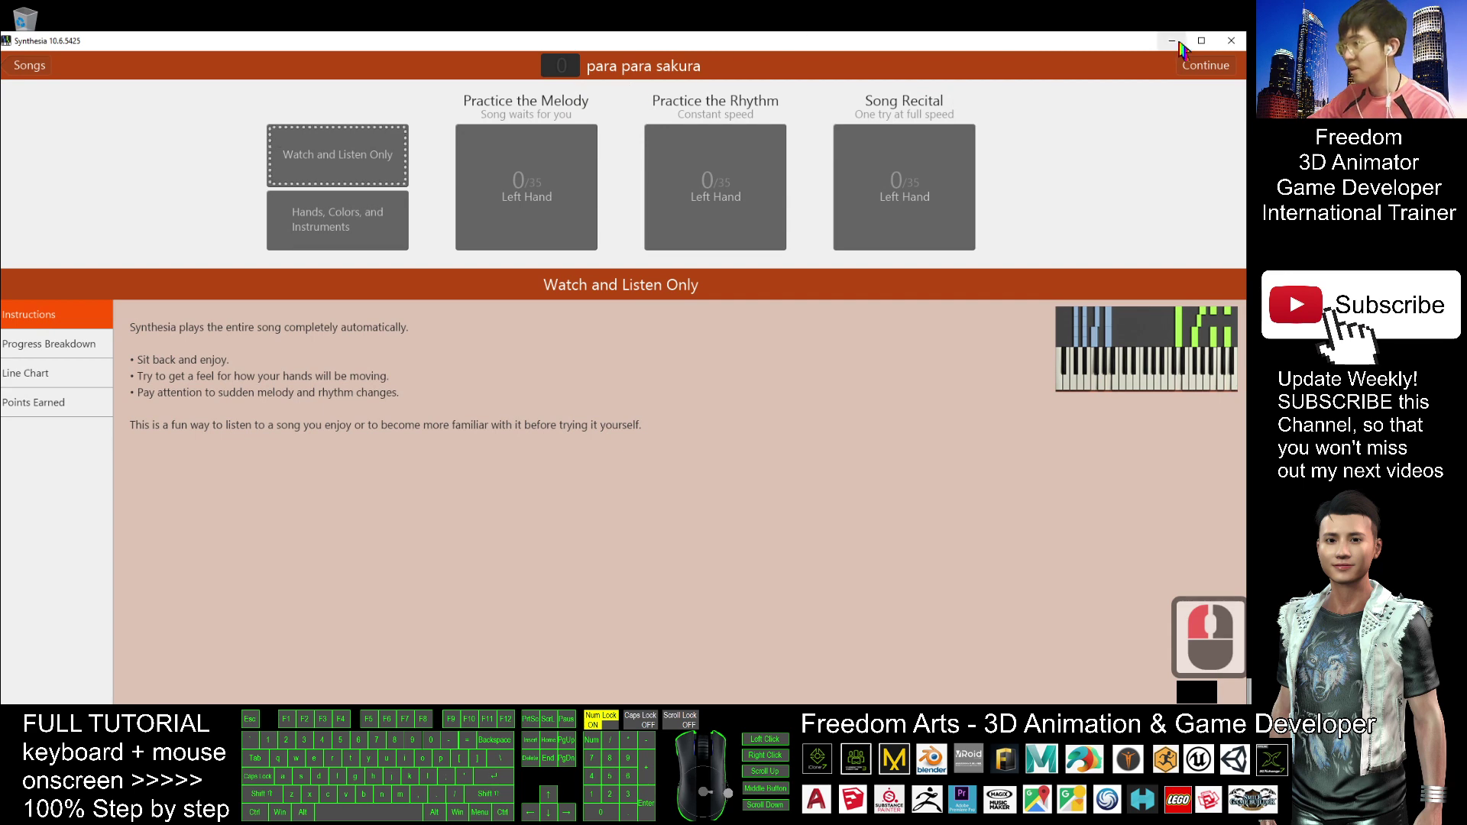
{"action": "left_click", "coordinate": [1172, 40]}
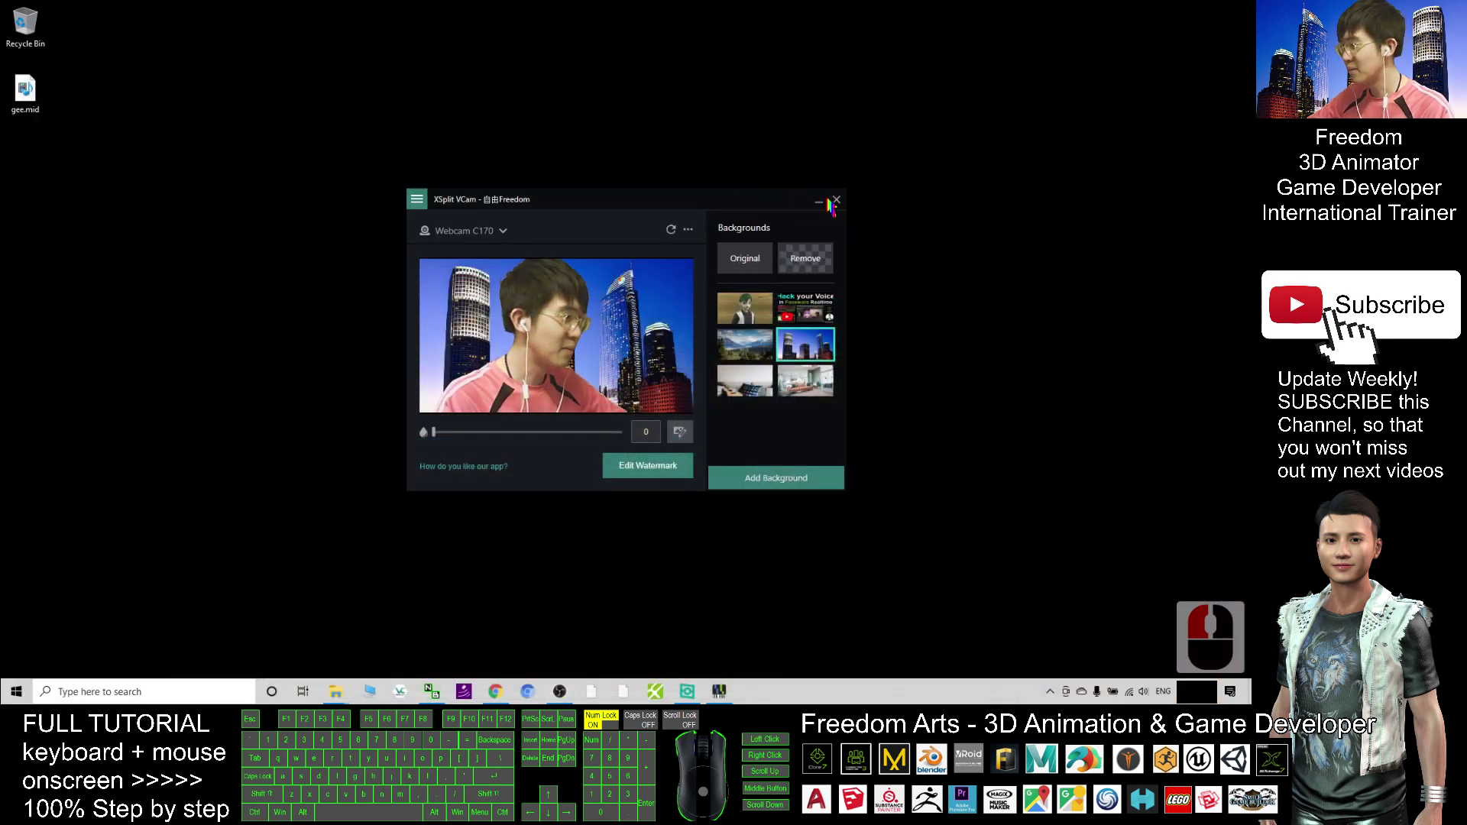
{"action": "left_click", "coordinate": [836, 199]}
{"action": "left_click", "coordinate": [32, 106]}
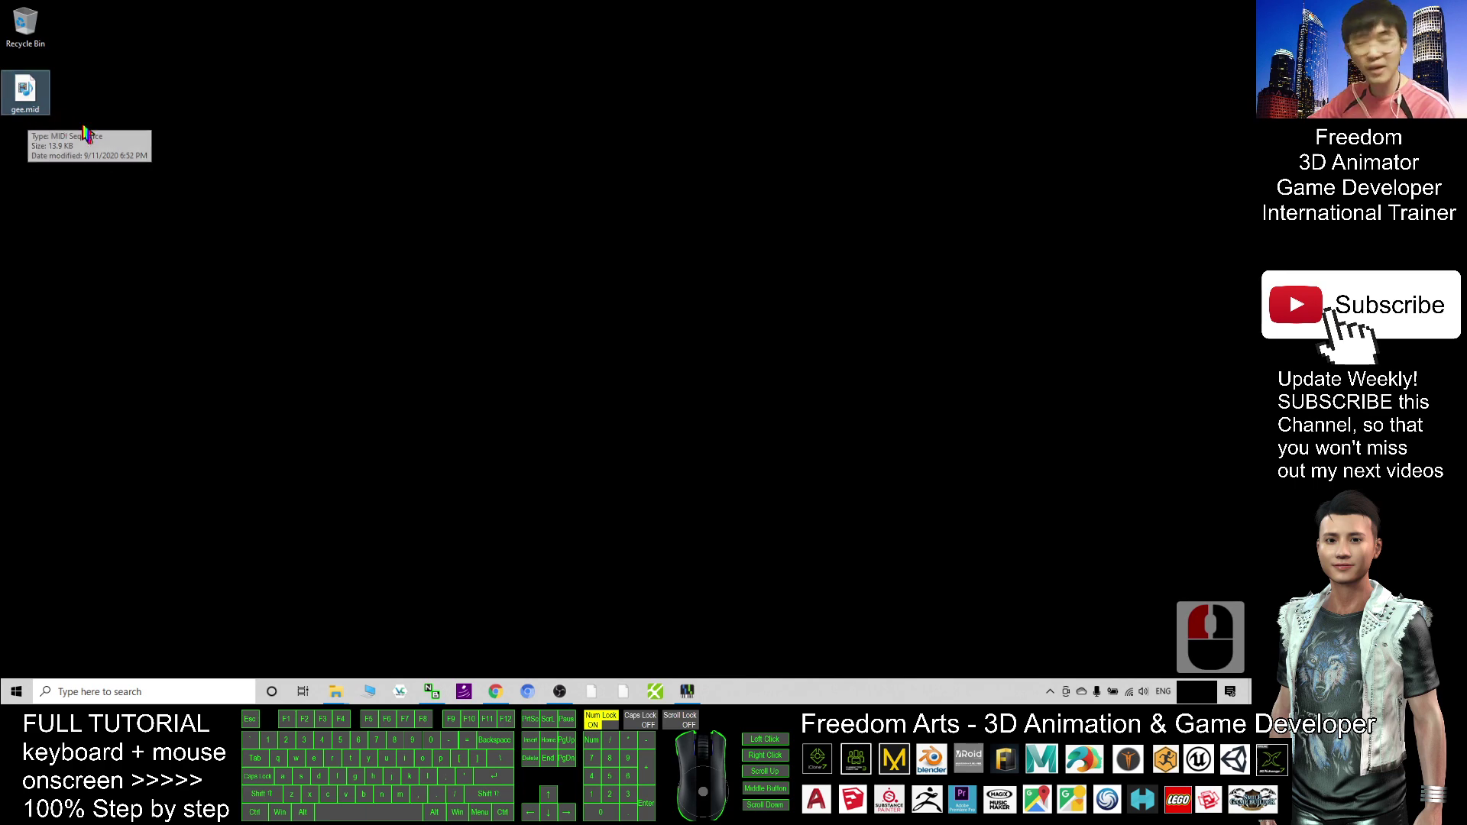
{"action": "left_click", "coordinate": [662, 630]}
Step: Restore the Synthesia window and maximize it to fill the screen
{"action": "left_click", "coordinate": [688, 692]}
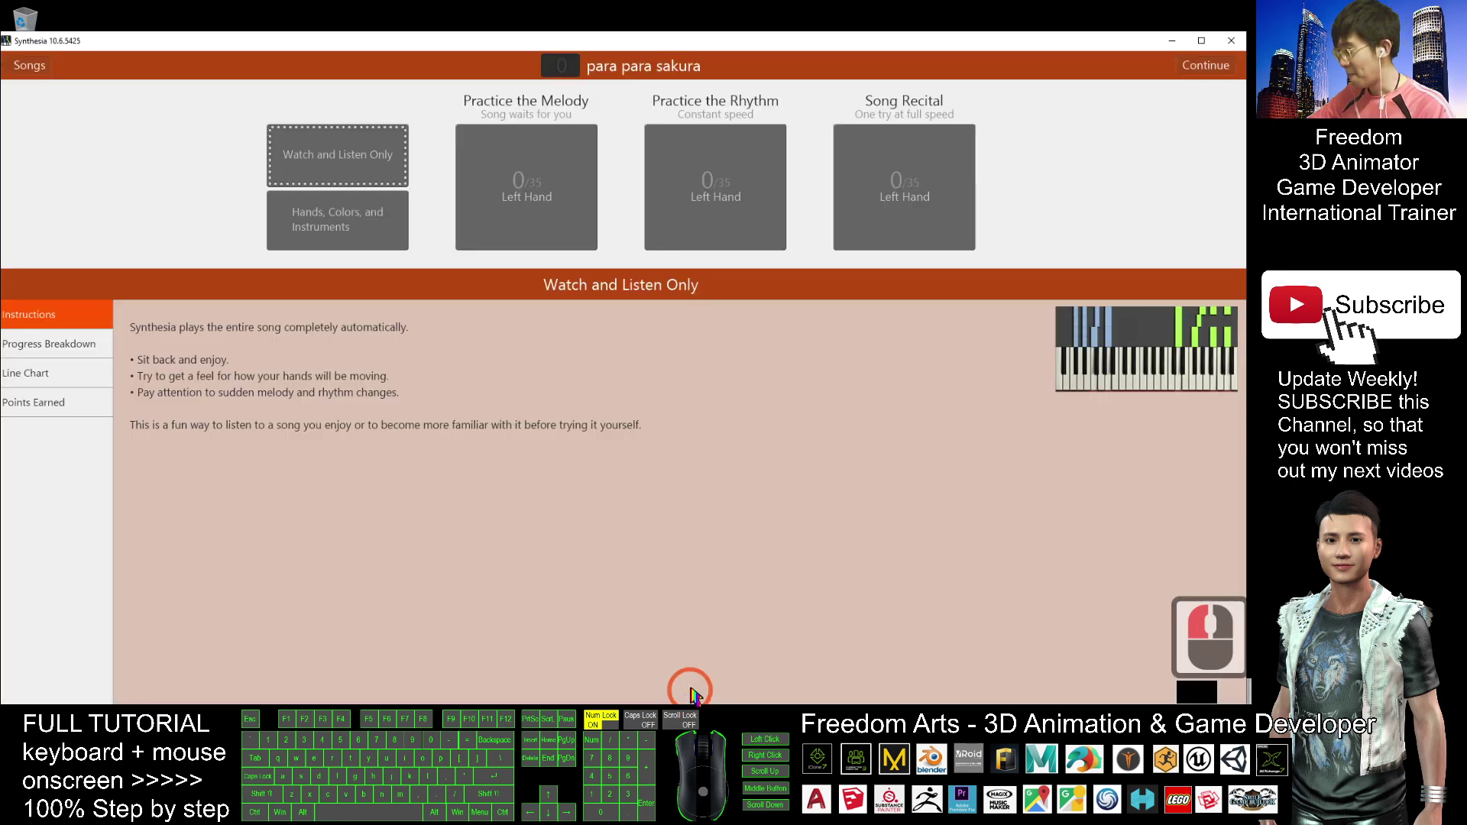
{"action": "left_click_drag", "start_coordinate": [769, 53], "coordinate": [799, 9]}
{"action": "left_click", "coordinate": [393, 94]}
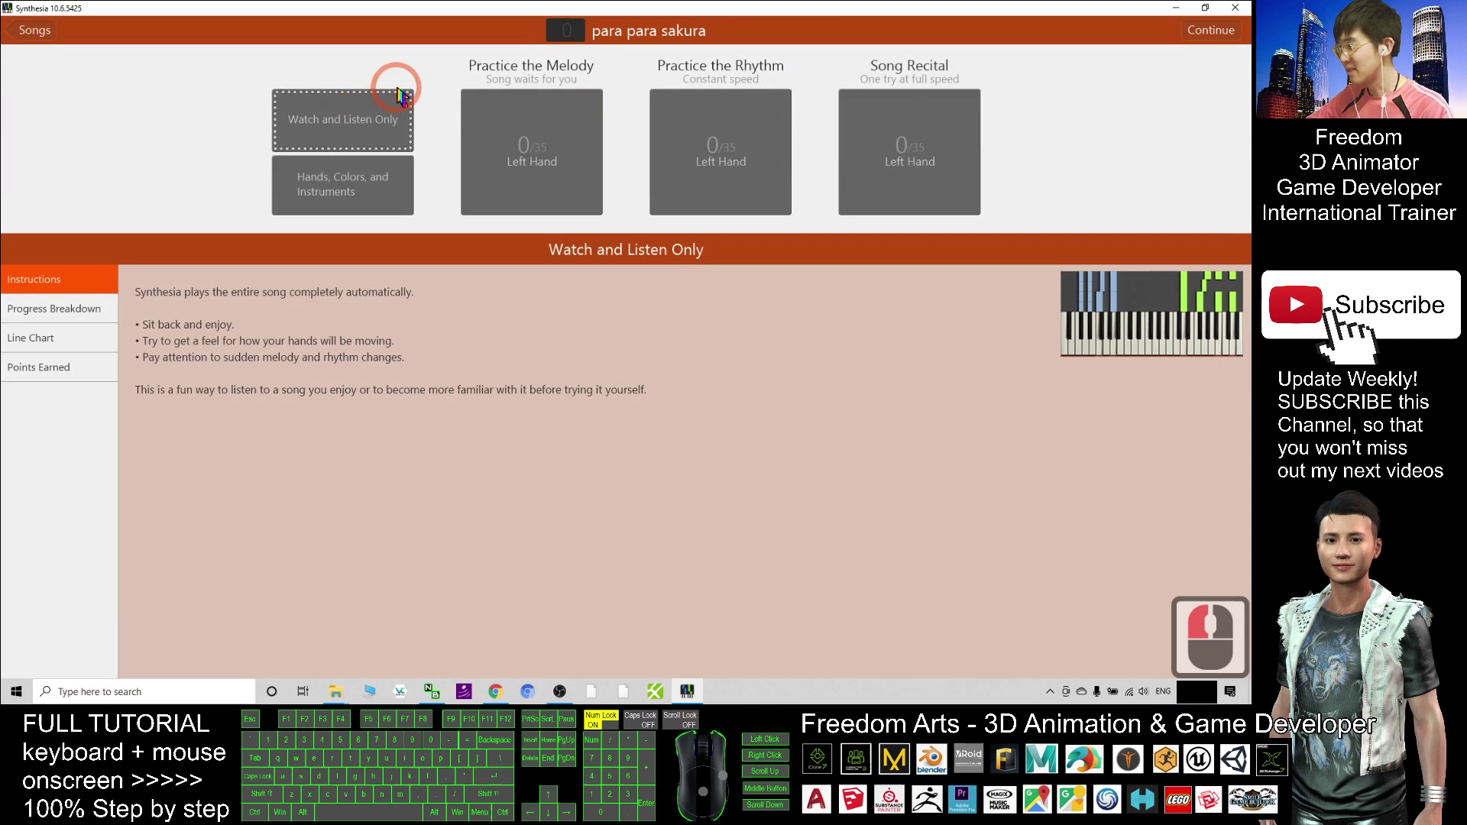
Step: Briefly play para para sakura in Watch and Listen Only, pause, and return to the song menu
{"action": "left_click", "coordinate": [342, 128]}
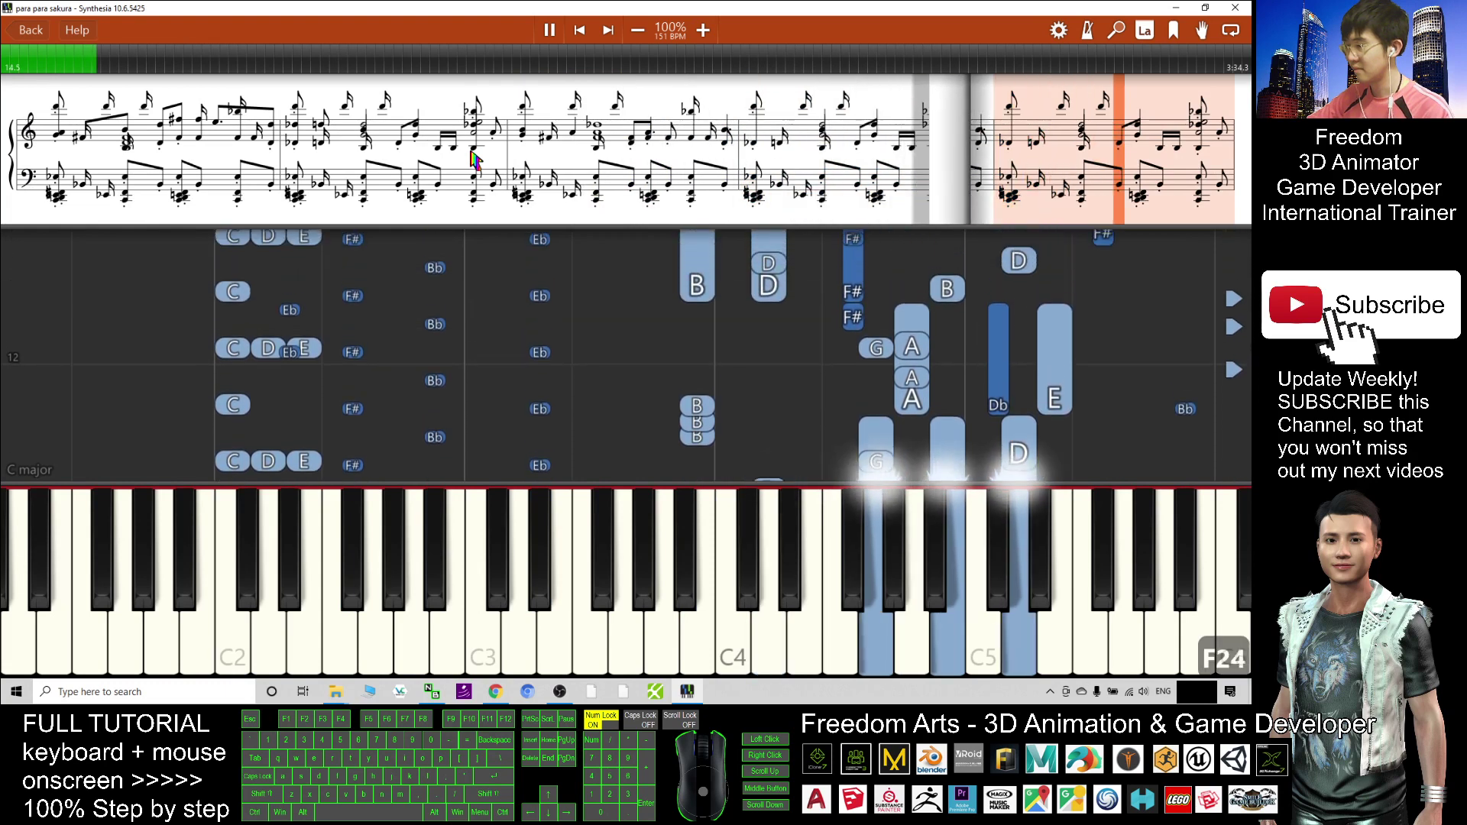
{"action": "left_click", "coordinate": [847, 287]}
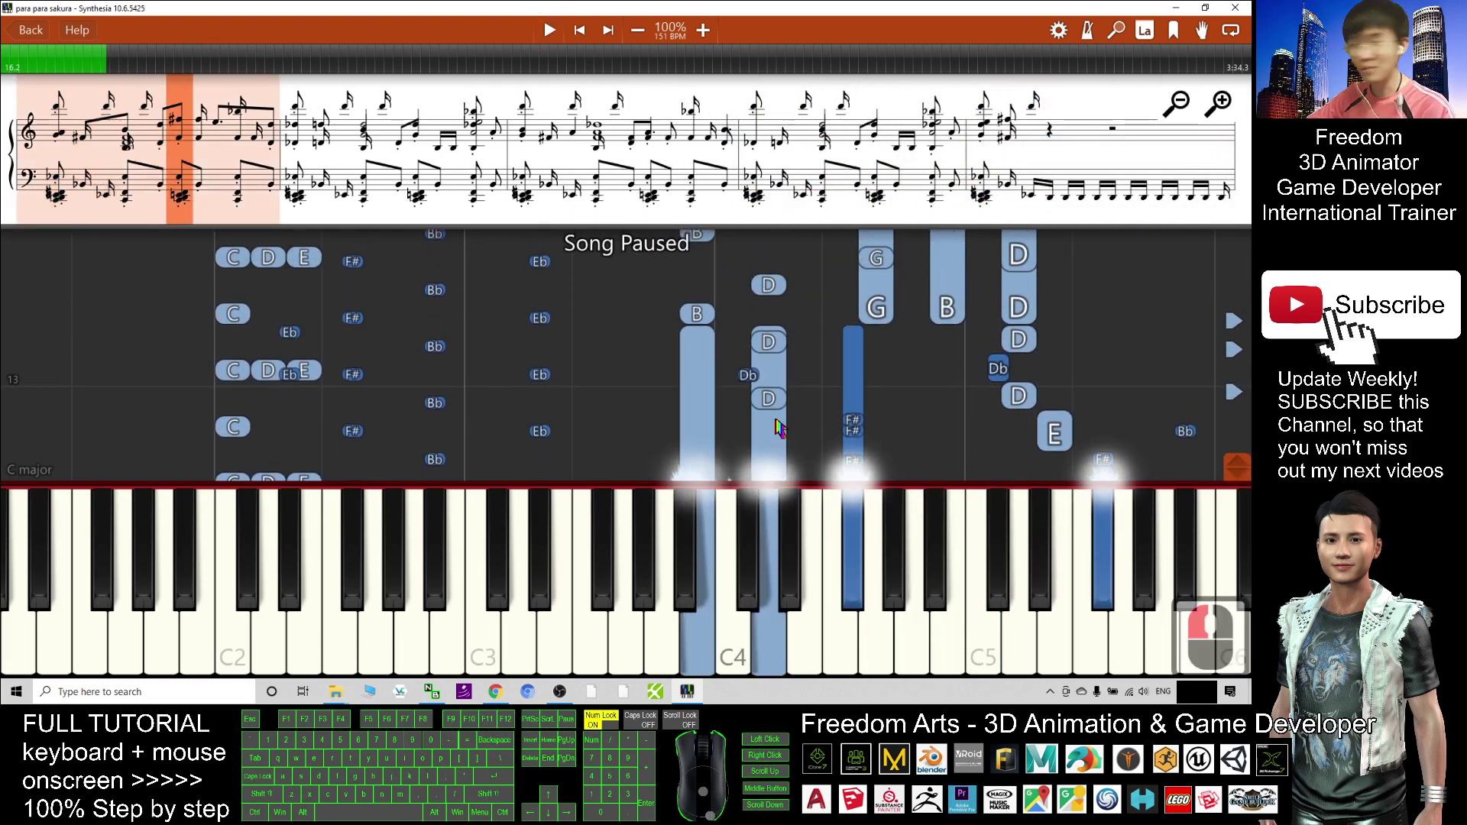
{"action": "left_click", "coordinate": [32, 32]}
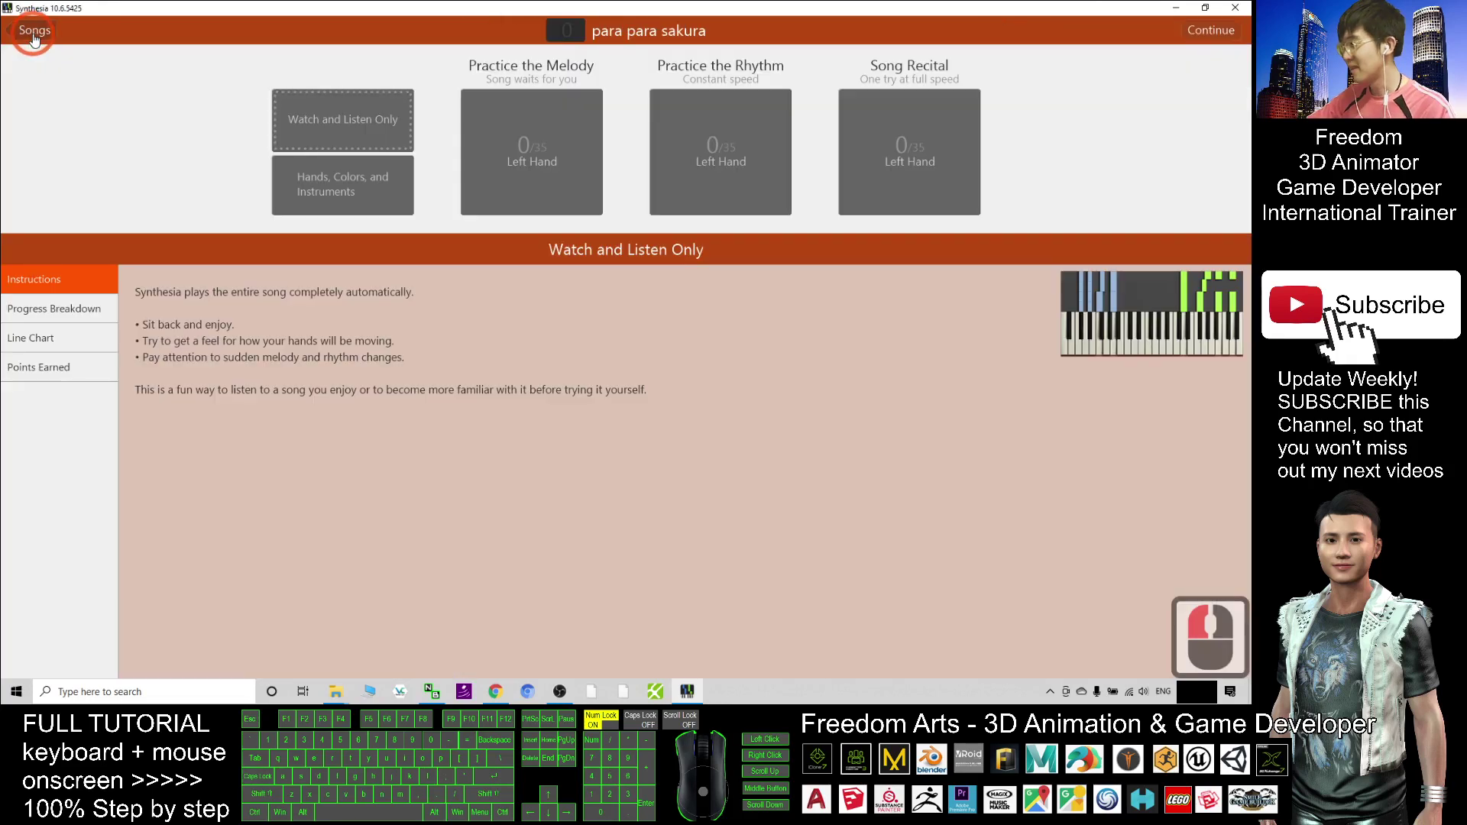
Step: Mute the Percussion track in Hands, Colors, and Instruments, keeping the piano tracks sounded
{"action": "left_click", "coordinate": [332, 195]}
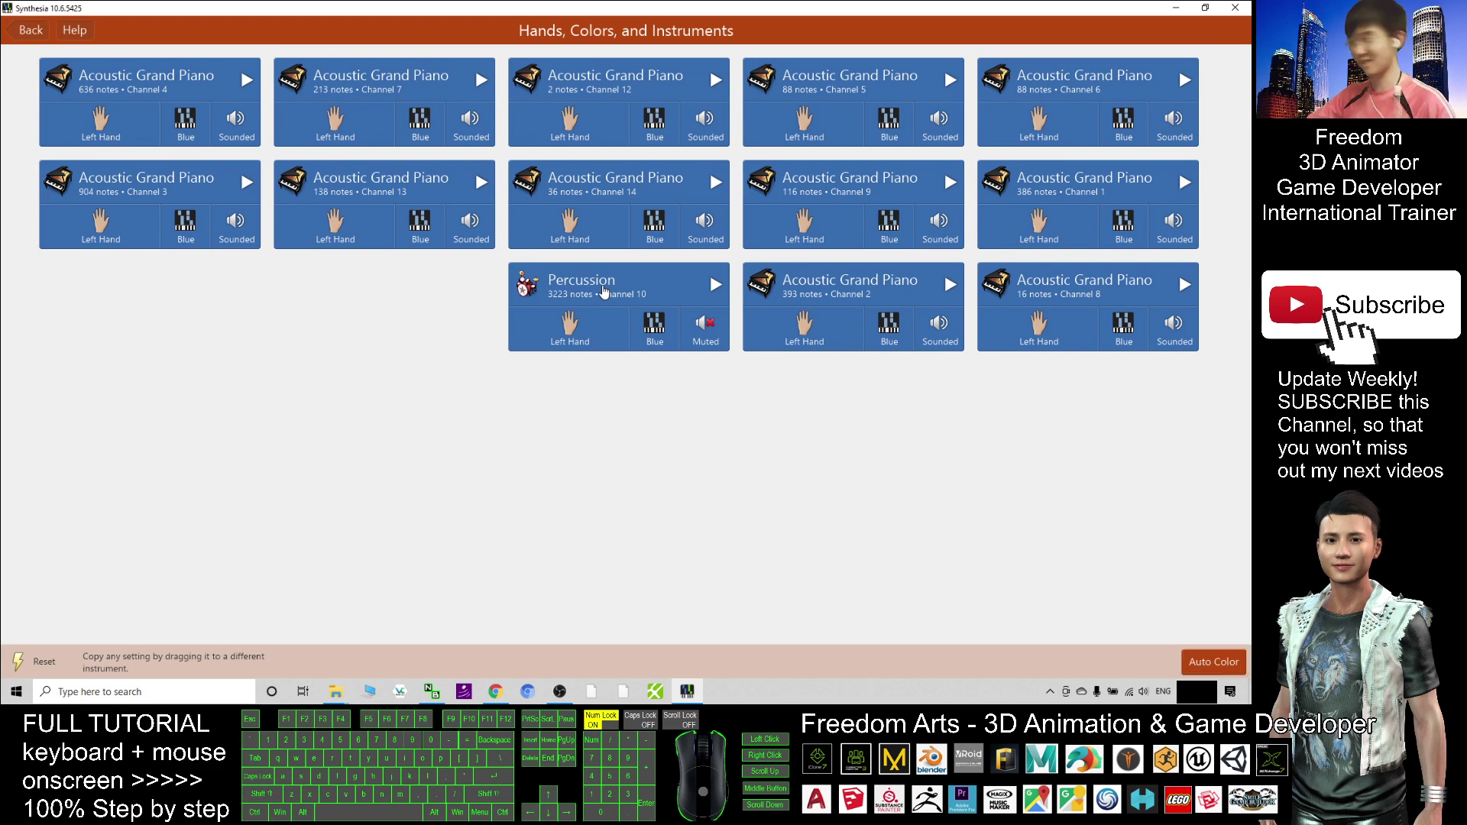
{"action": "left_click", "coordinate": [26, 31]}
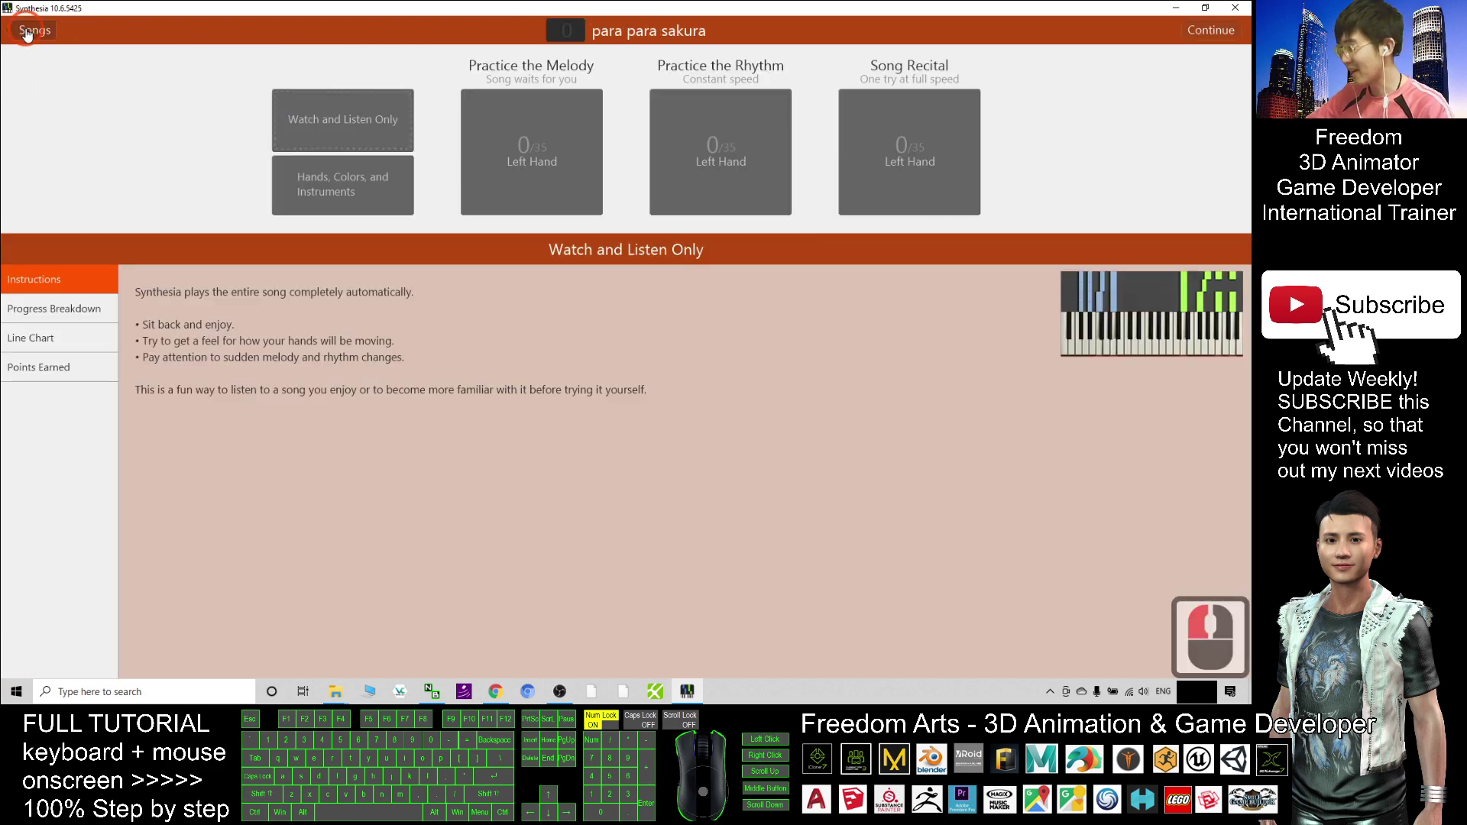
Step: Play para para sakura with sheet music in Watch and Listen Only, pausing around measure 30
{"action": "left_click", "coordinate": [324, 126]}
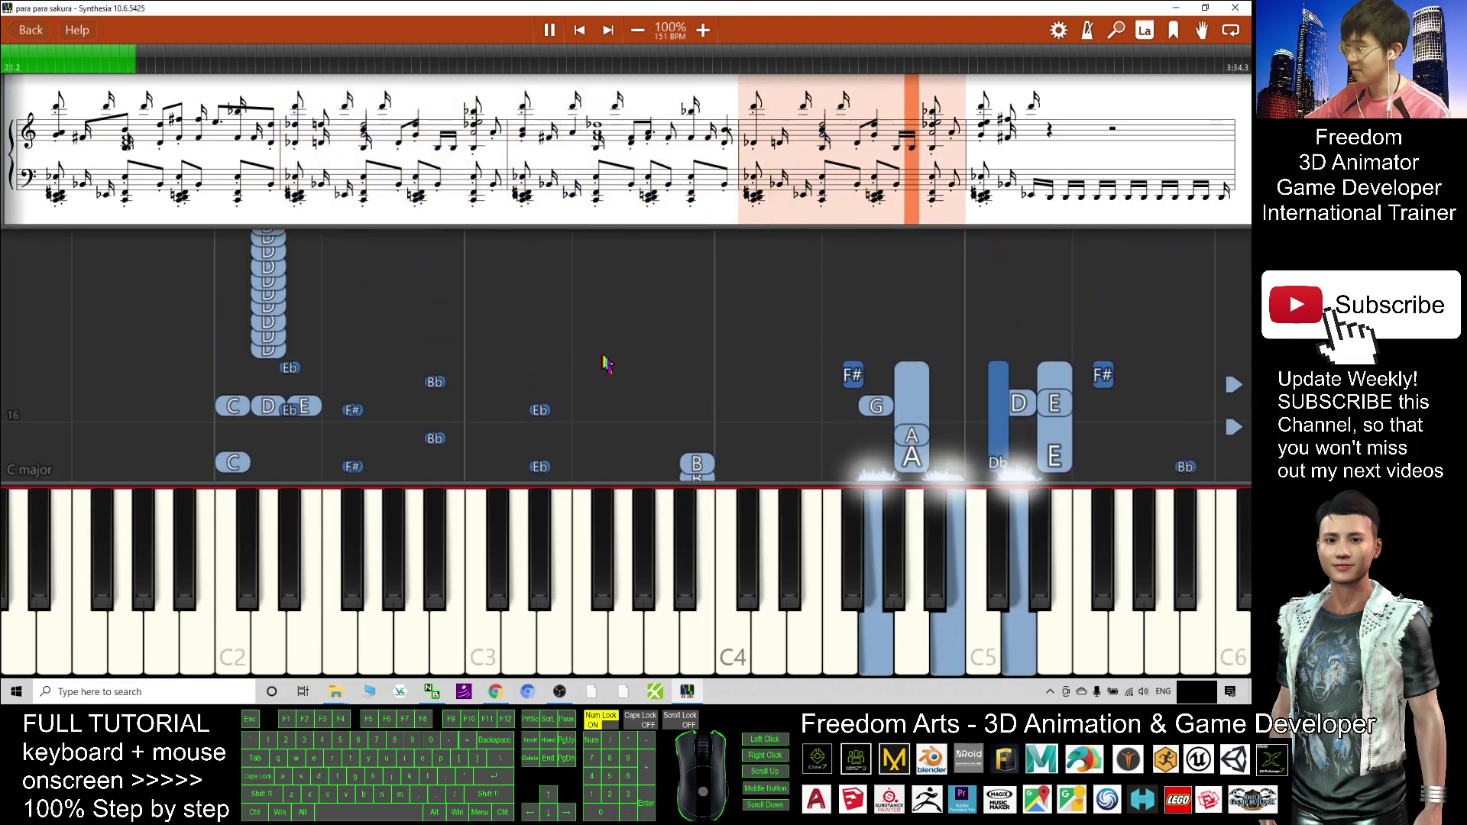
{"action": "left_click", "coordinate": [540, 330]}
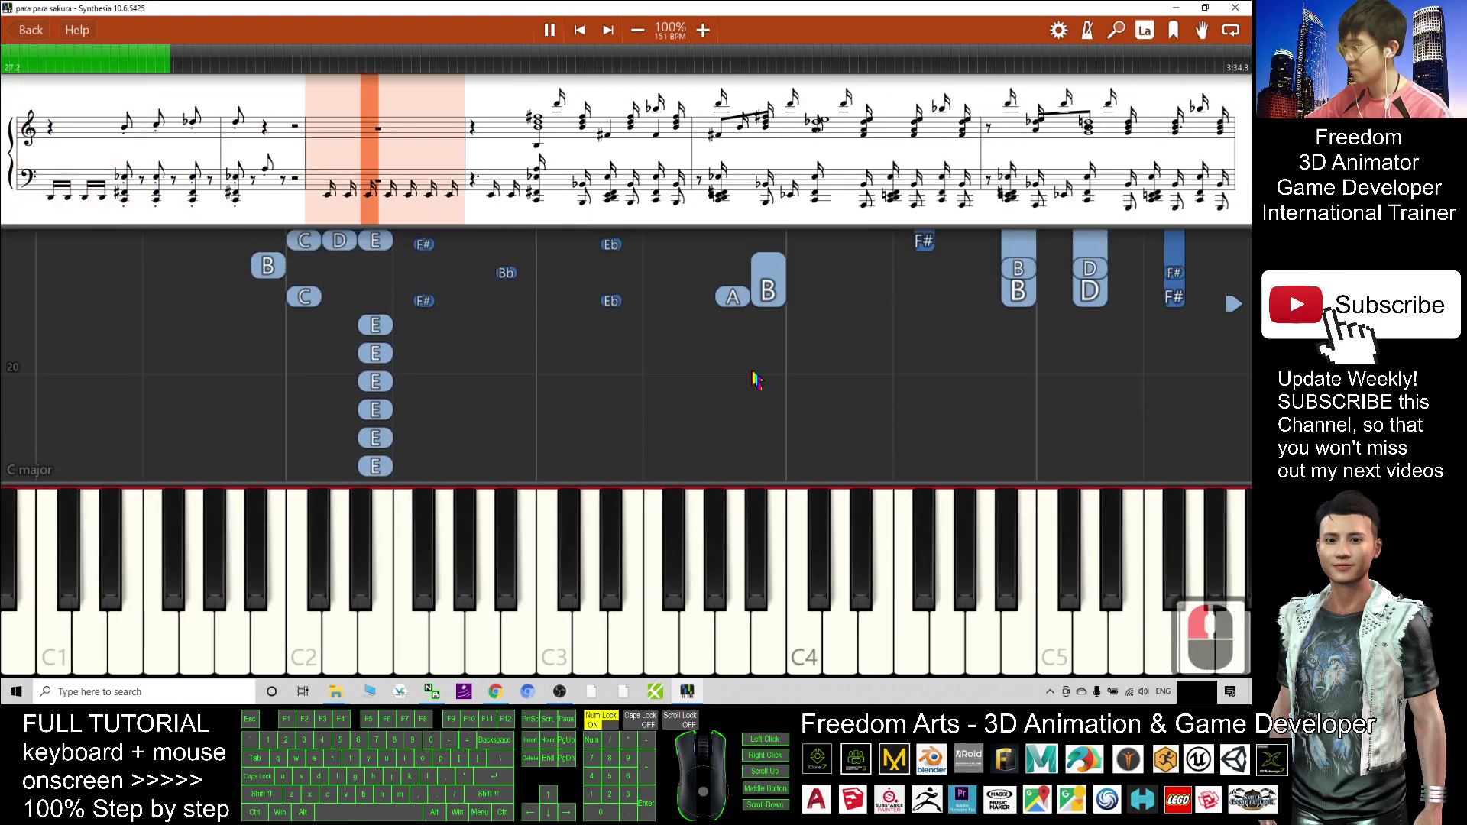
{"action": "left_click", "coordinate": [655, 392]}
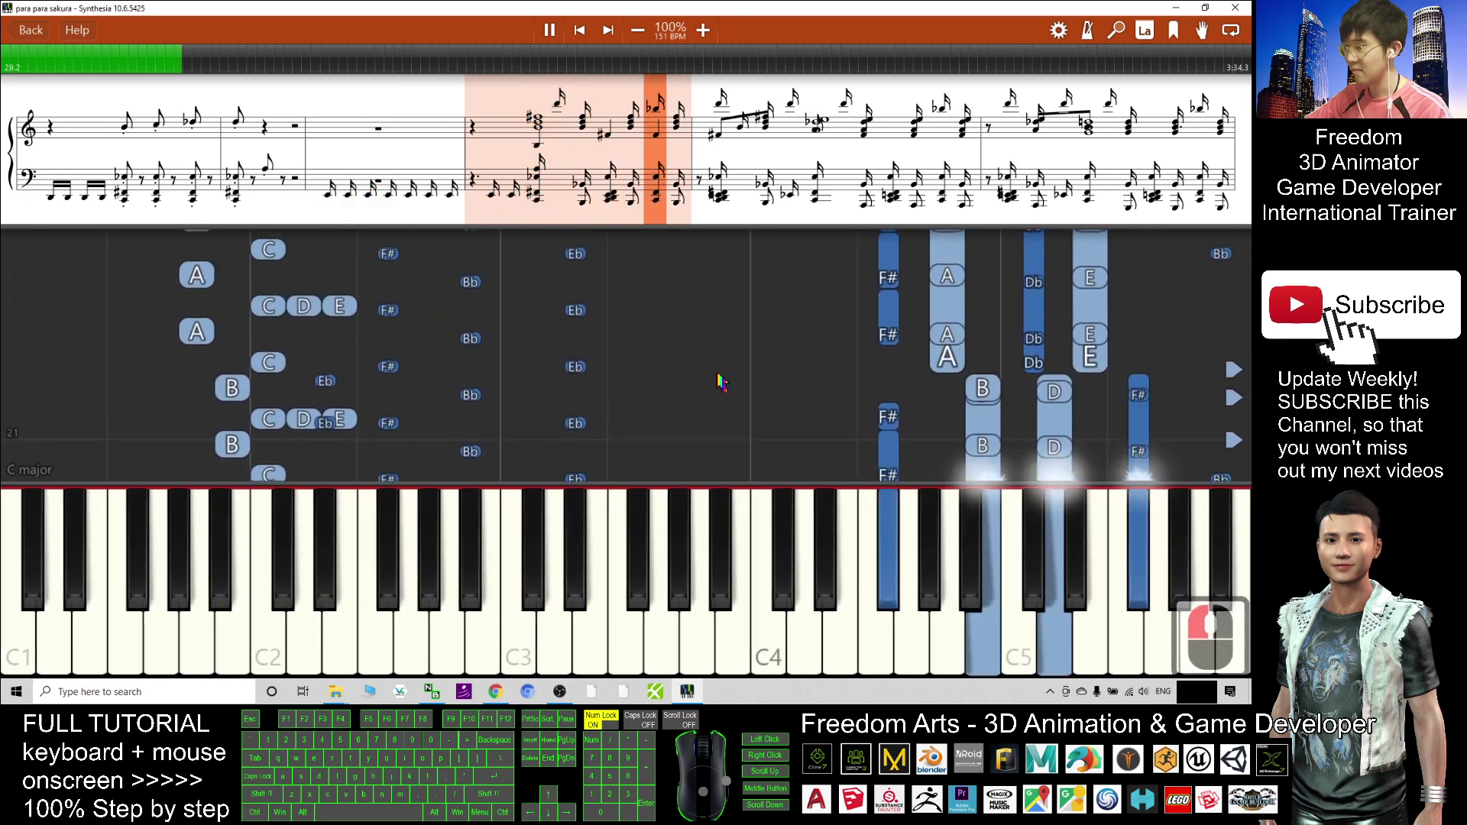
{"action": "left_click", "coordinate": [655, 371]}
{"action": "left_click", "coordinate": [552, 32]}
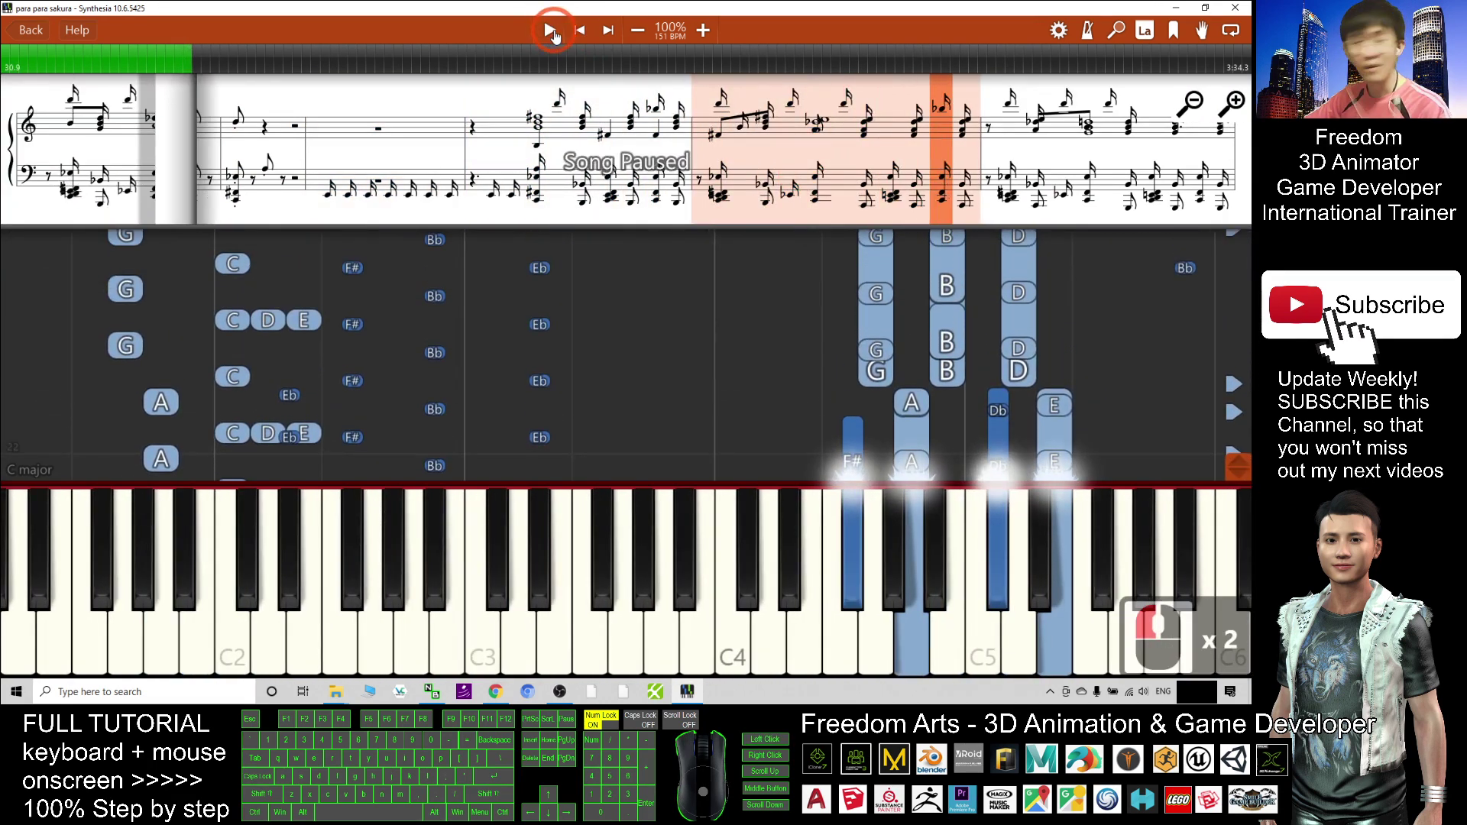